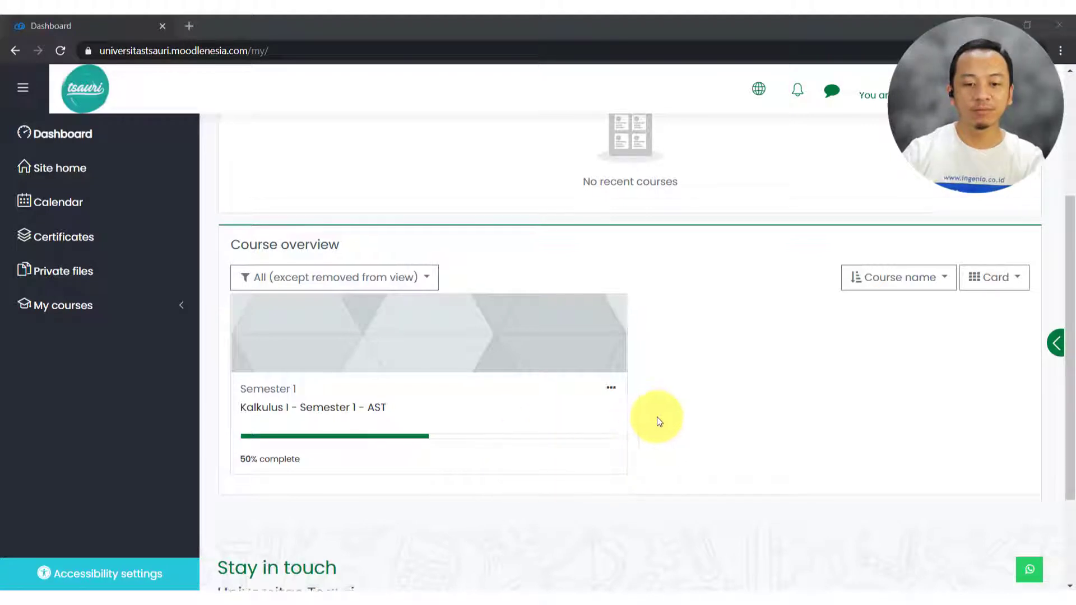
pyautogui.scroll(1, 657, 417)
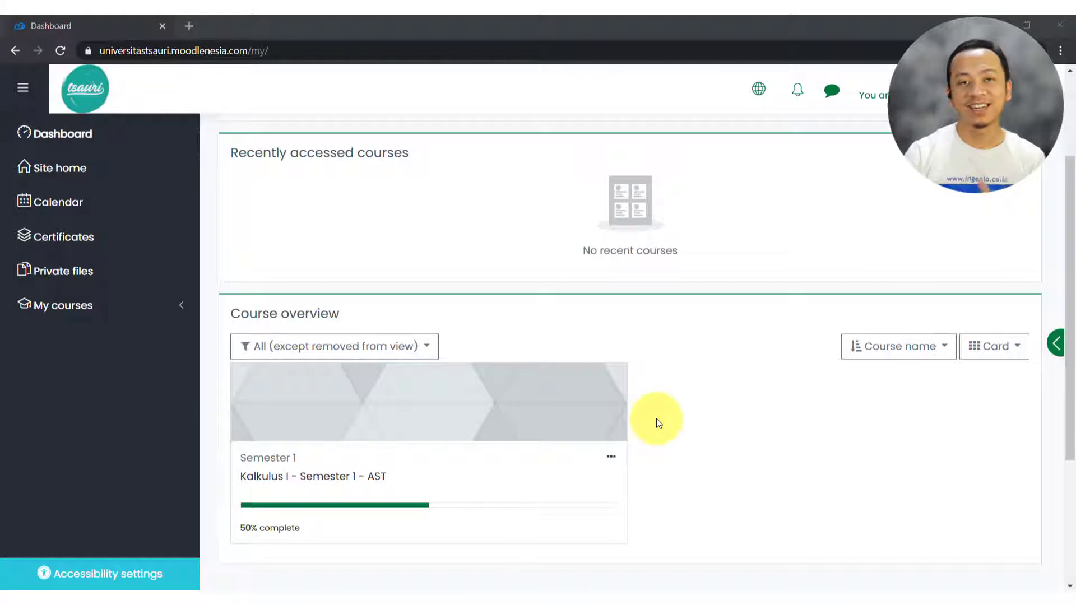
pyautogui.scroll(2, 588, 241)
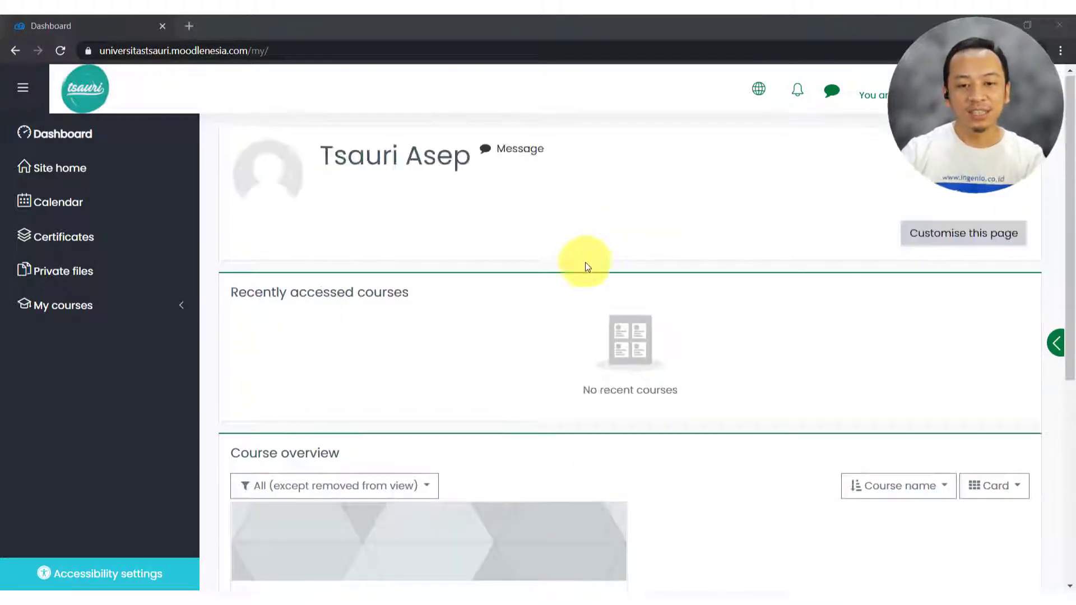
pyautogui.scroll(-2, 587, 267)
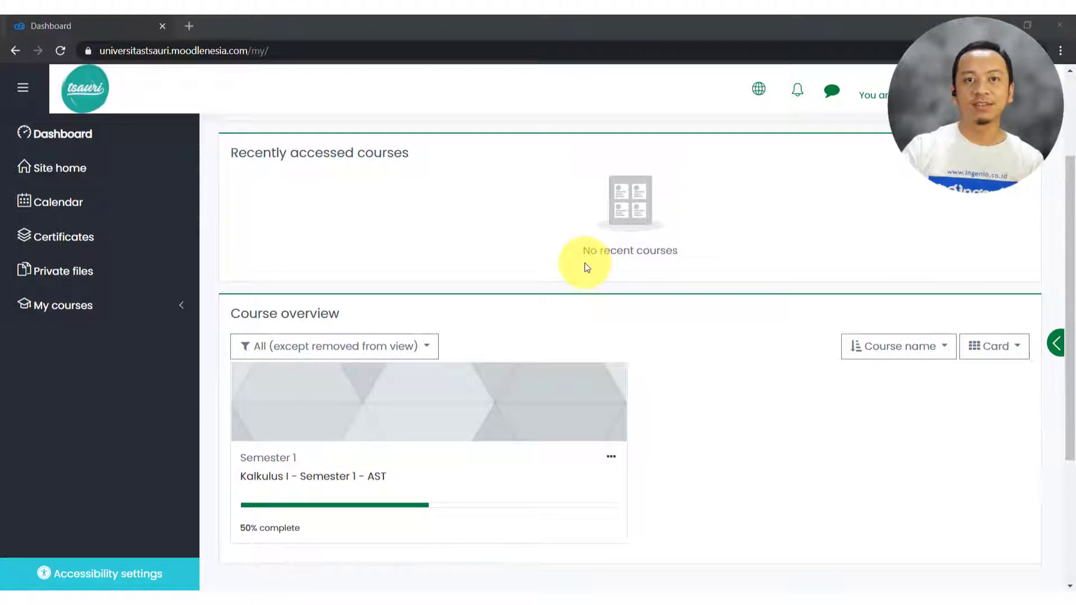
pyautogui.scroll(3, 607, 306)
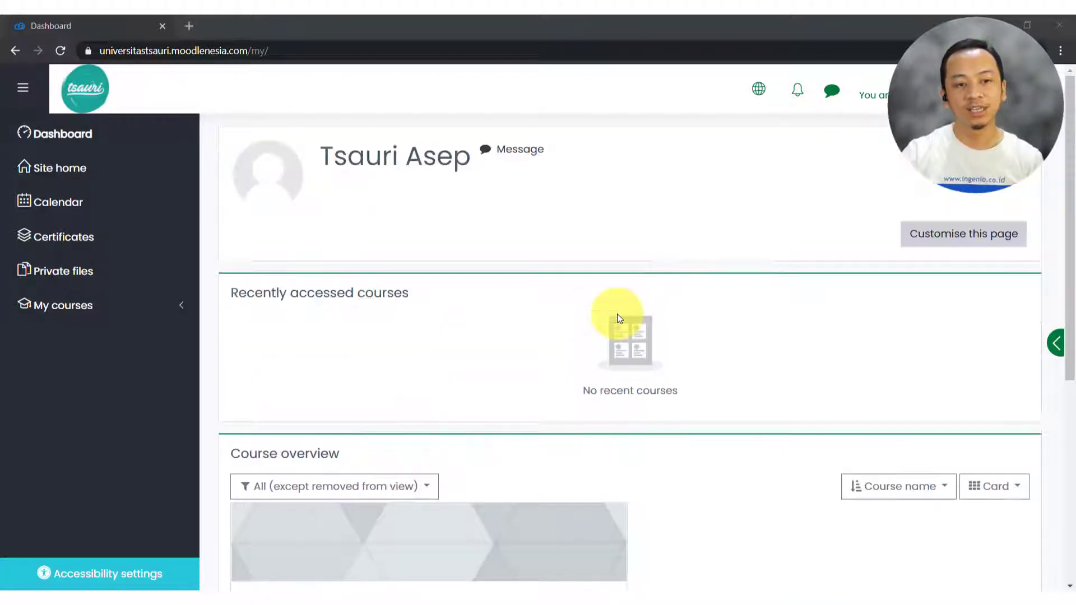
pyautogui.scroll(-4, 616, 316)
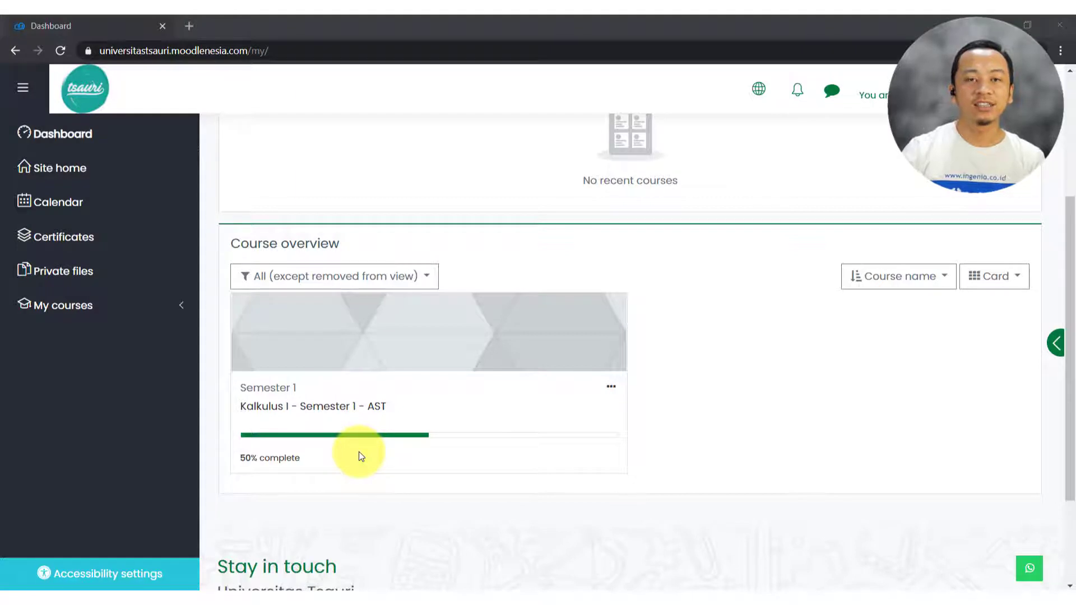
# Switch to the browser window with the Kalkulus I course in editing mode and look over its first sections
pyautogui.moveTo(334, 592)
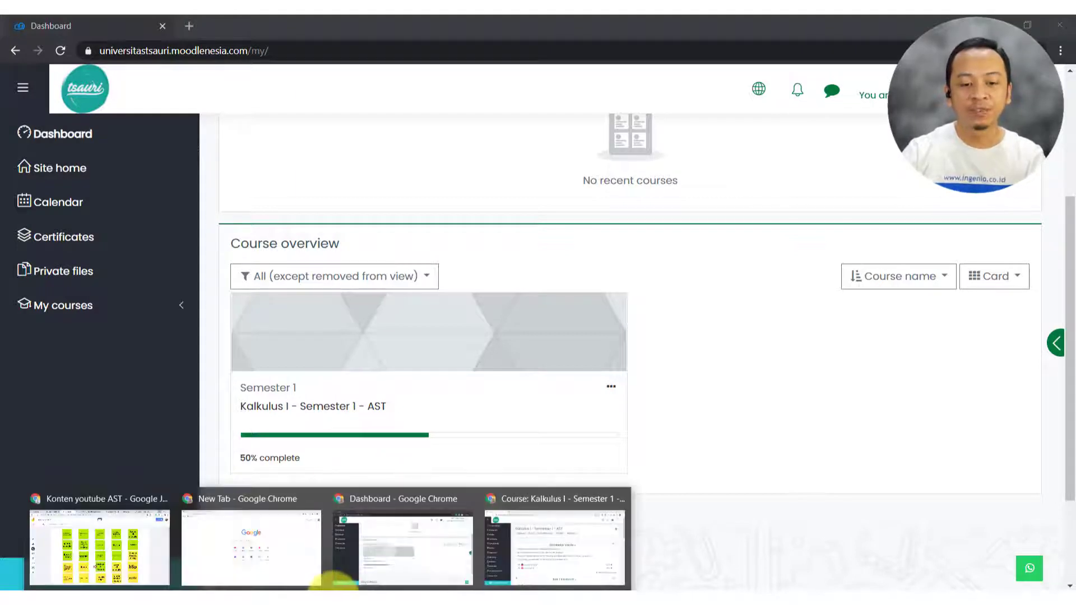
pyautogui.click(516, 574)
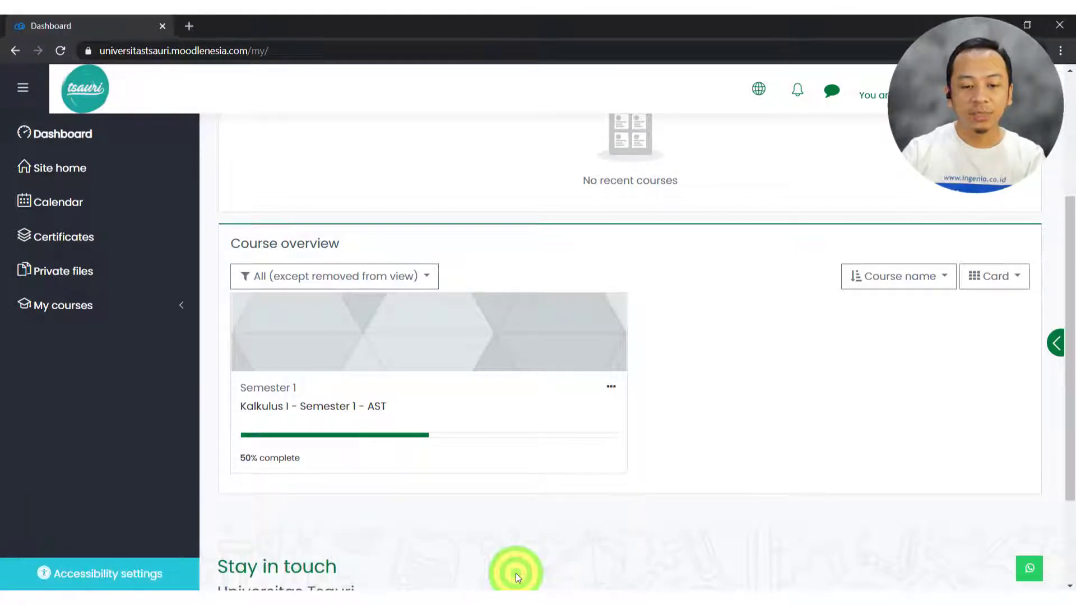
pyautogui.click(563, 547)
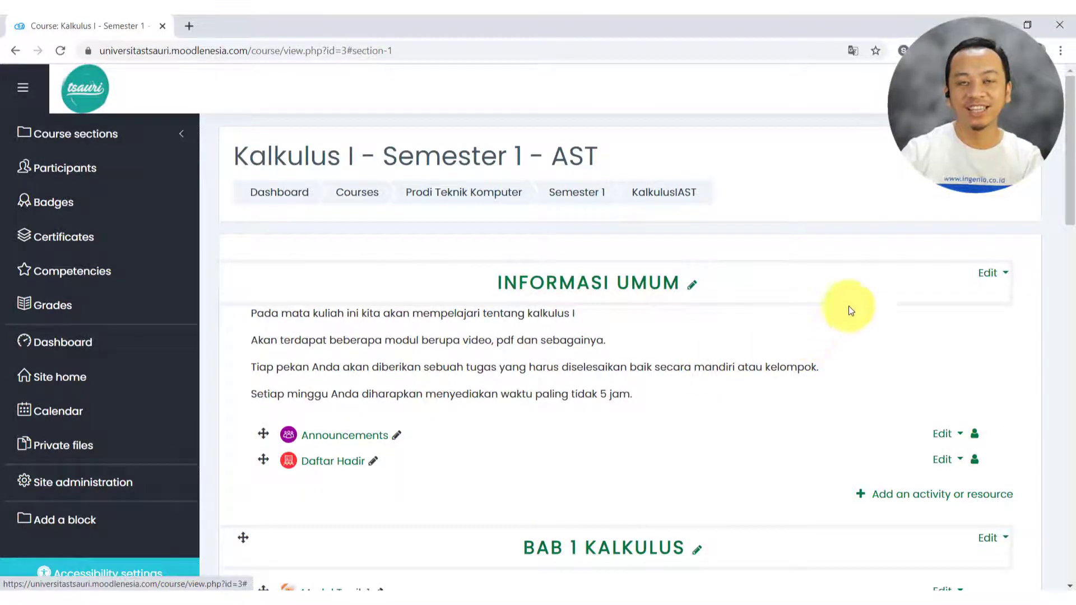
pyautogui.scroll(-5, 600, 376)
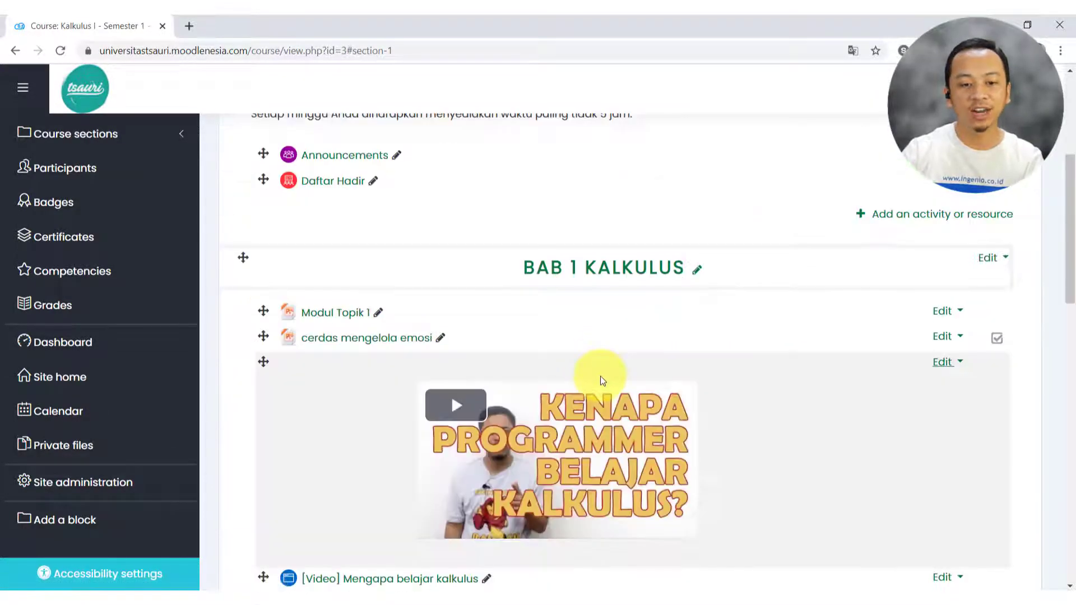
pyautogui.scroll(5, 600, 375)
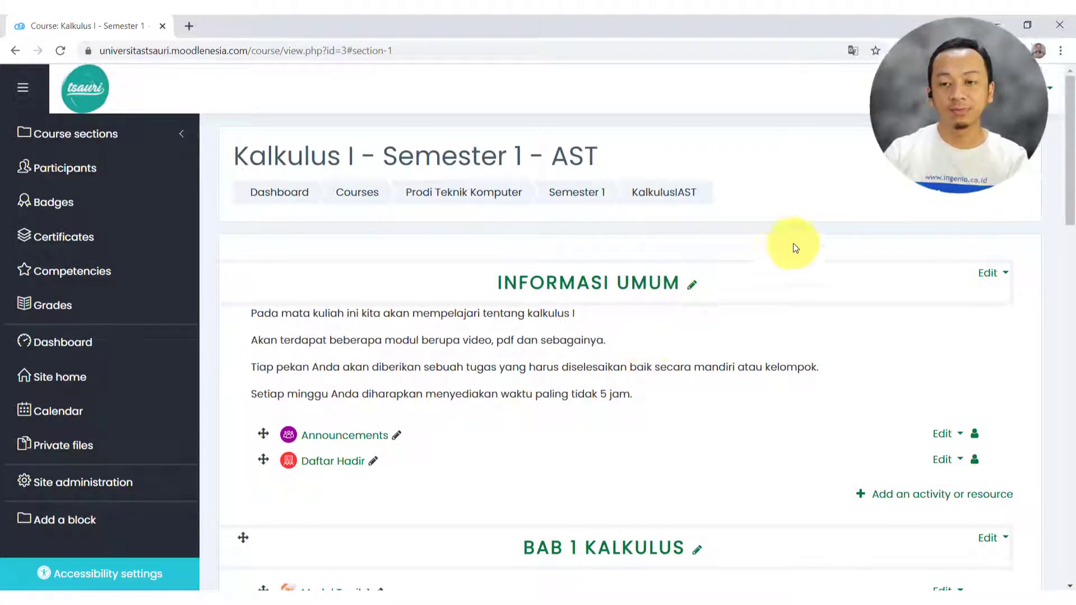
# Open the Course completion report from the reports in the Kalkulus I course administration
pyautogui.click(1014, 160)
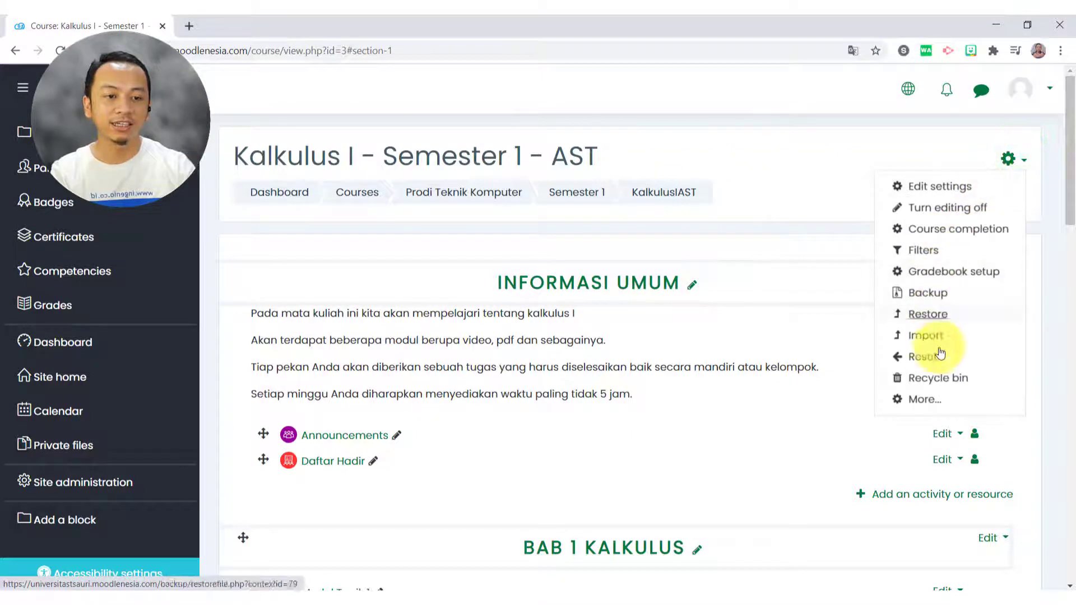
pyautogui.click(933, 397)
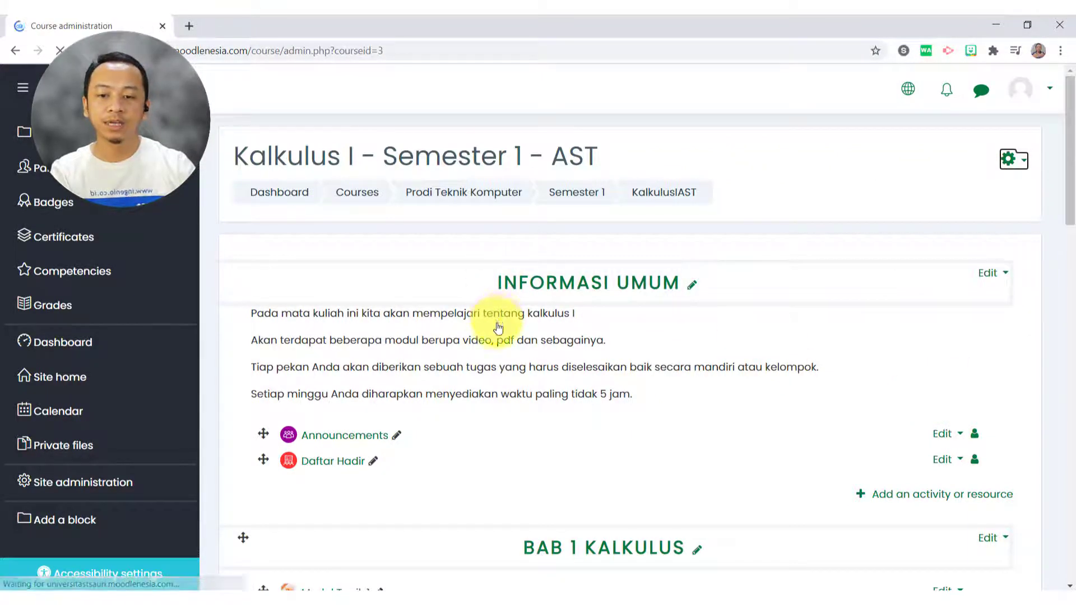
pyautogui.click(457, 294)
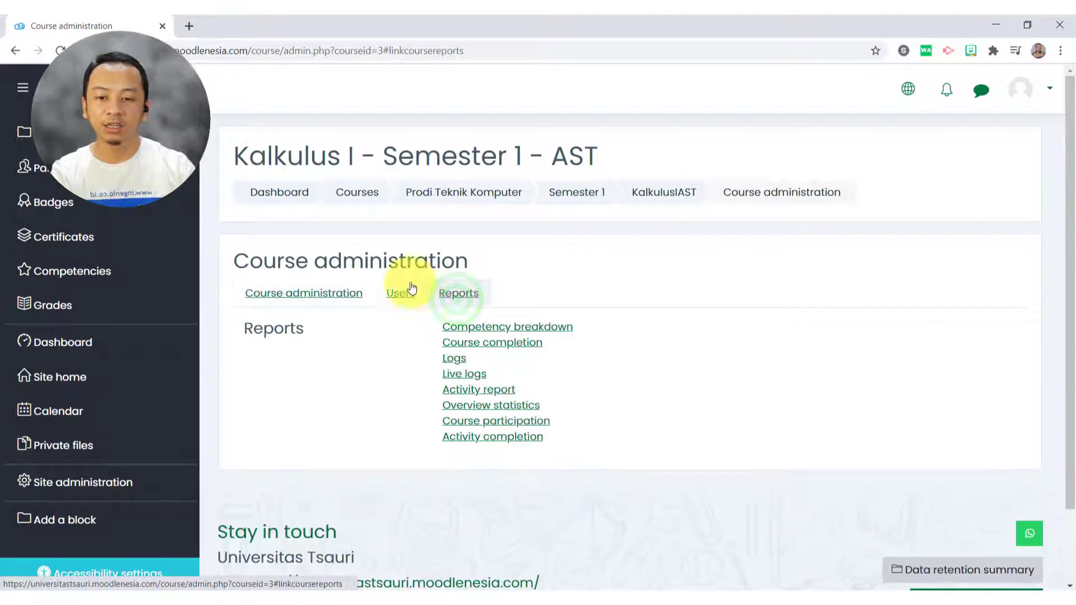
pyautogui.click(320, 292)
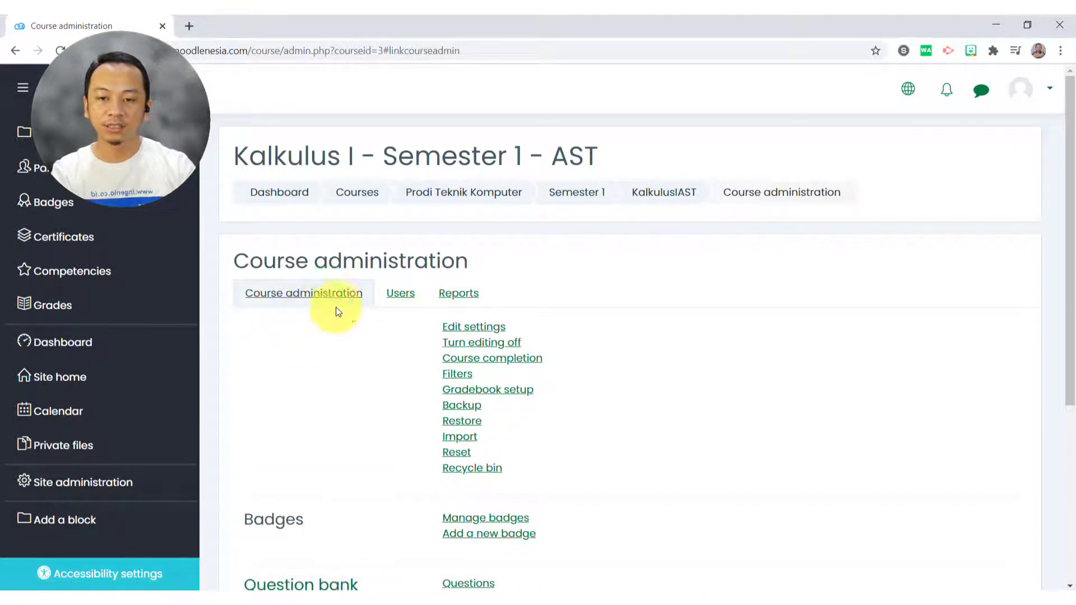
pyautogui.click(456, 296)
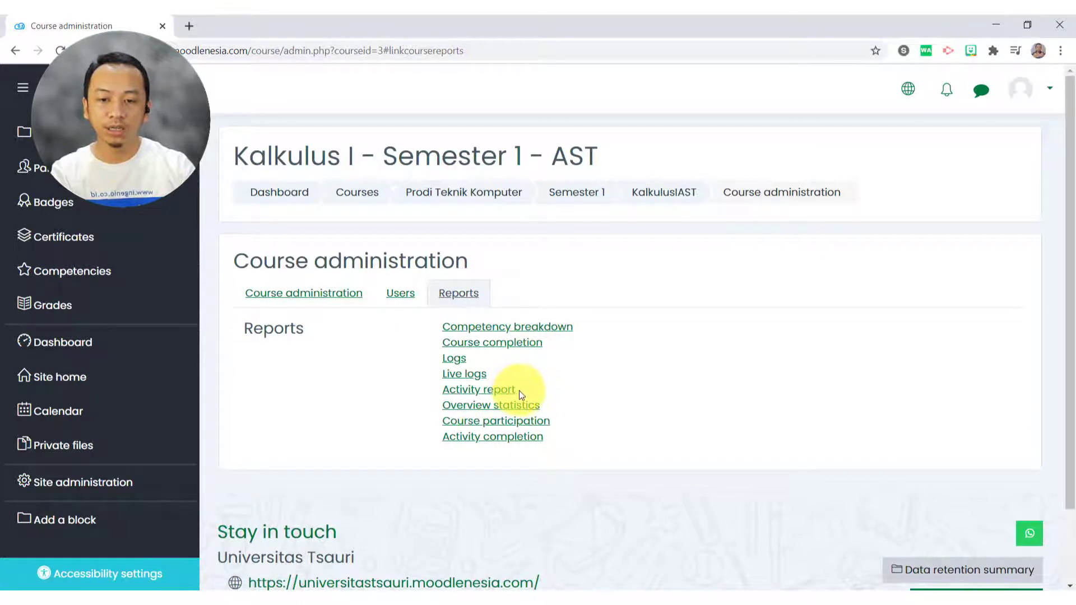
pyautogui.click(518, 343)
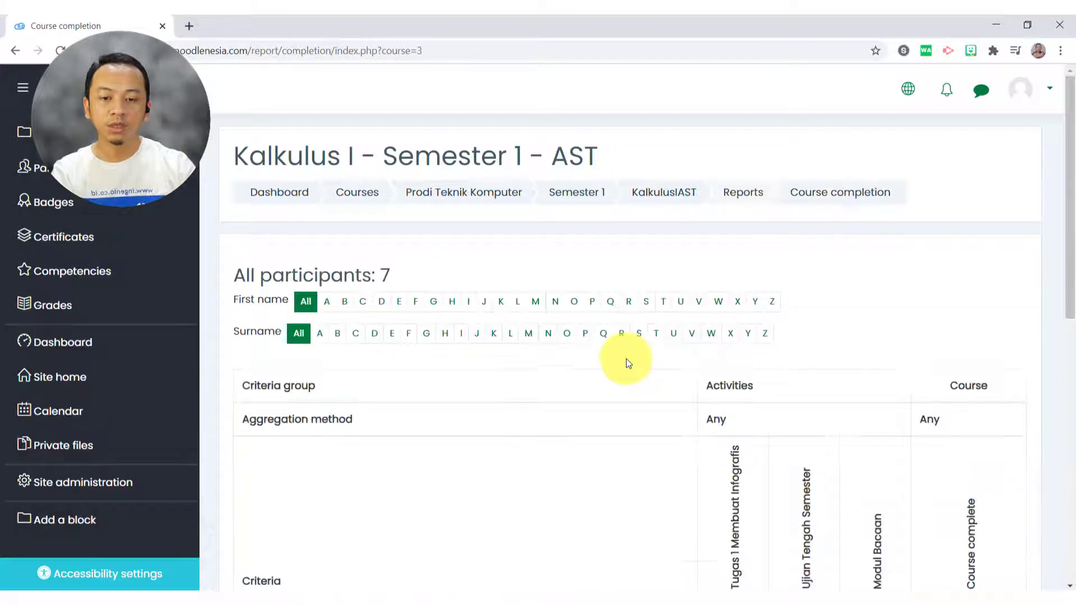
# Examine each participant's completion of Tugas 1 Membuat Infografis, Ujian Tengah Semester and Modul Bacaan in the course completion report
pyautogui.scroll(-6, 626, 364)
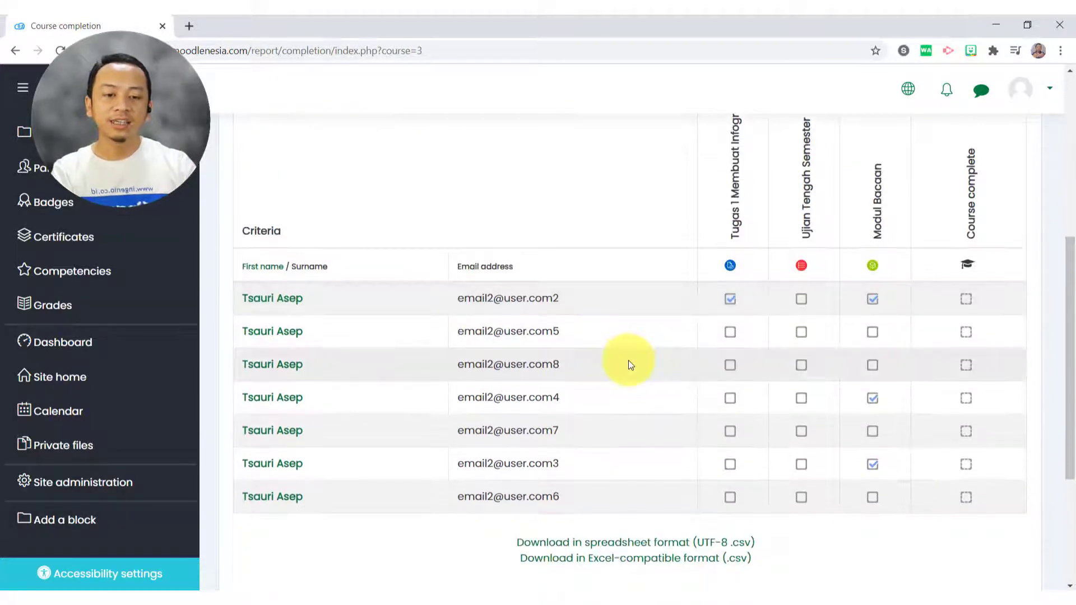
pyautogui.scroll(1, 628, 361)
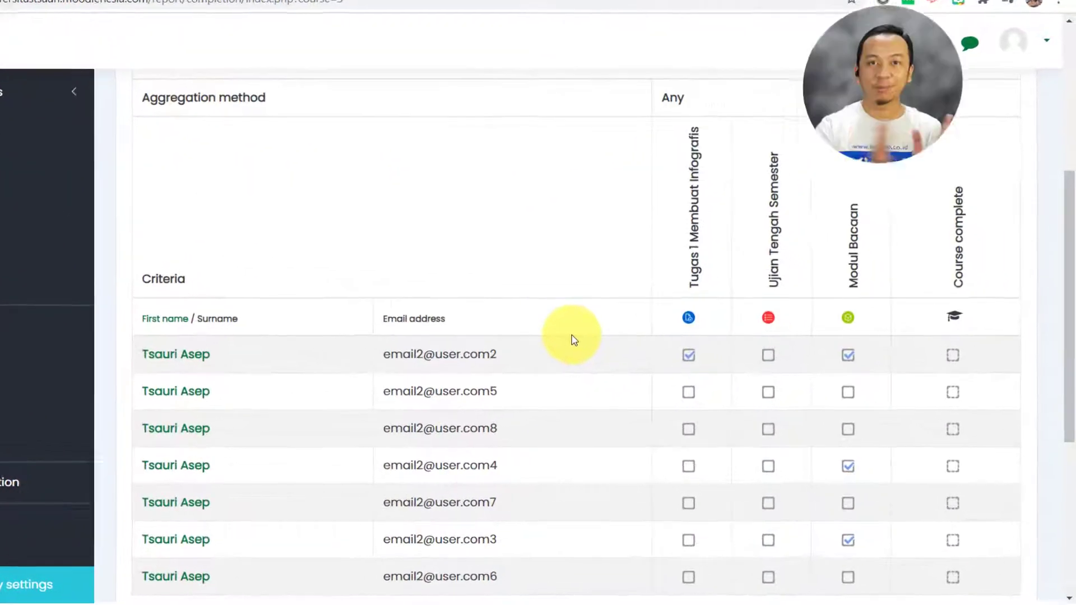
pyautogui.scroll(5, 571, 335)
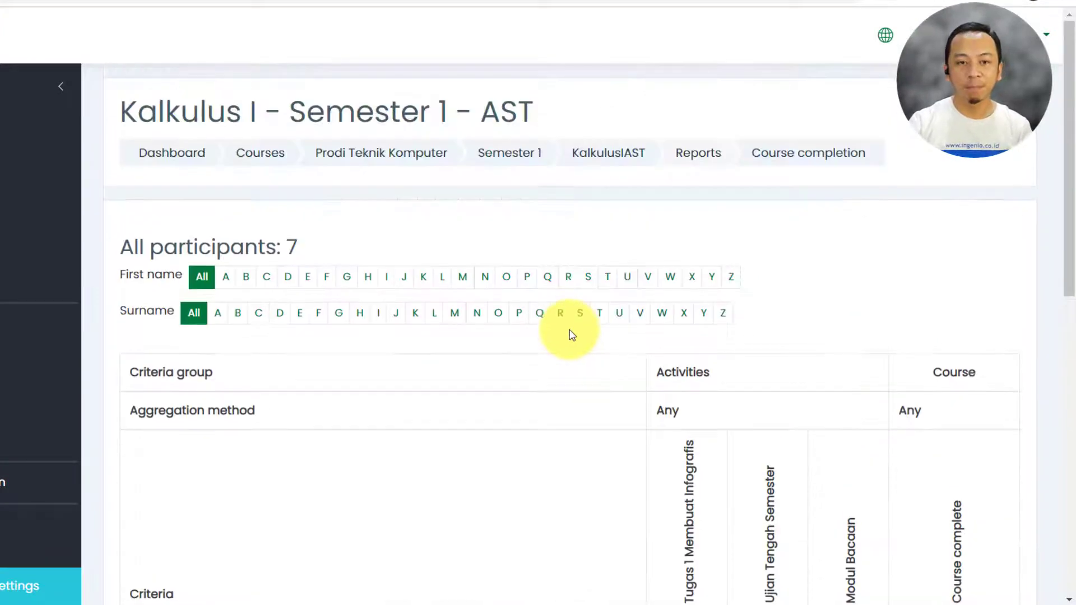
pyautogui.scroll(-7, 542, 443)
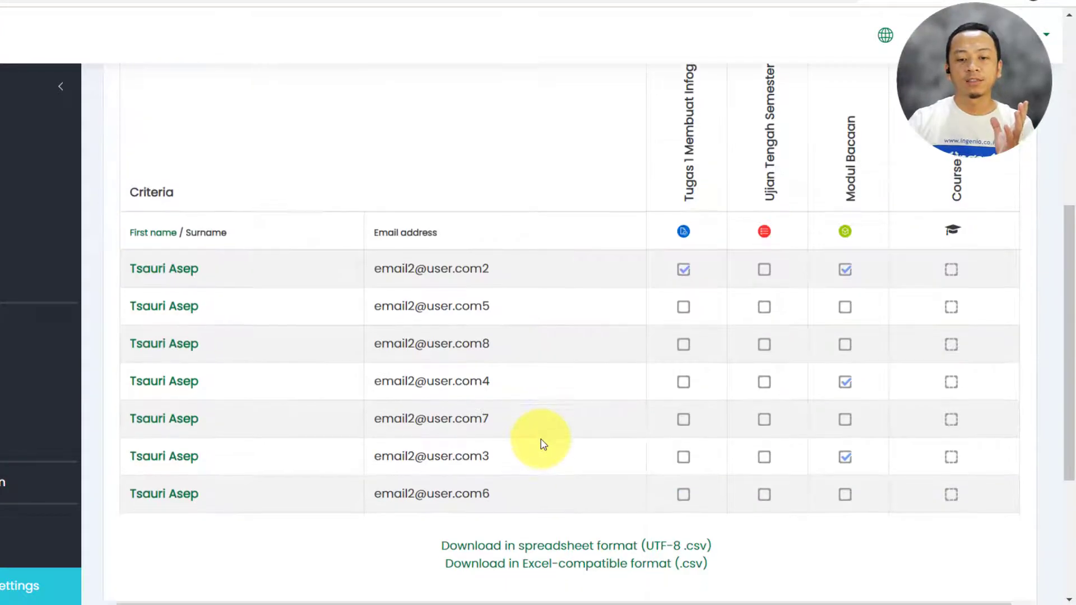
pyautogui.scroll(-4, 542, 445)
pyautogui.scroll(6, 547, 440)
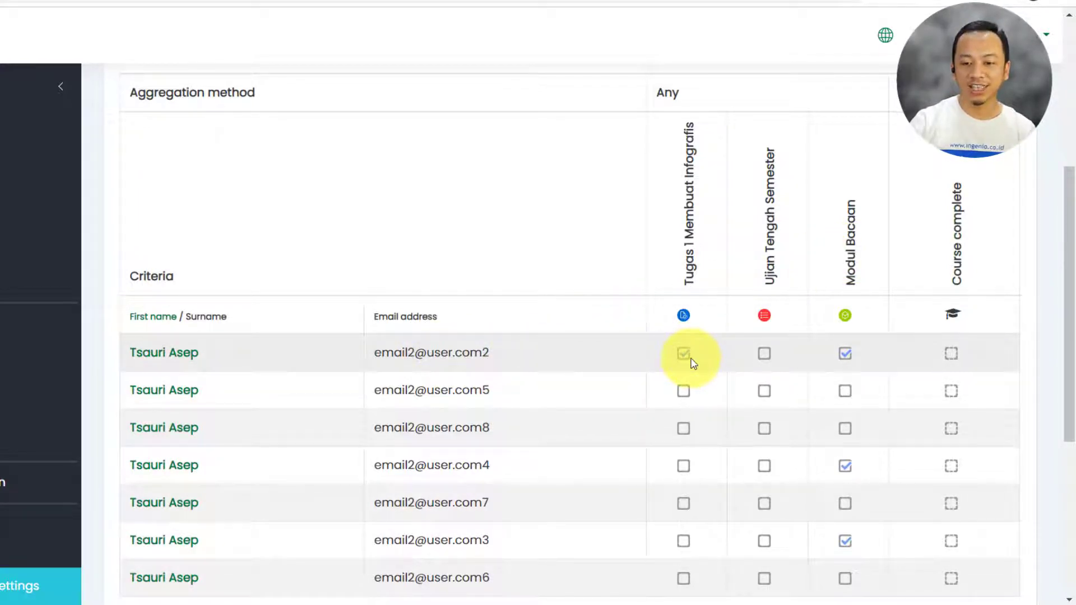
pyautogui.scroll(-2, 768, 365)
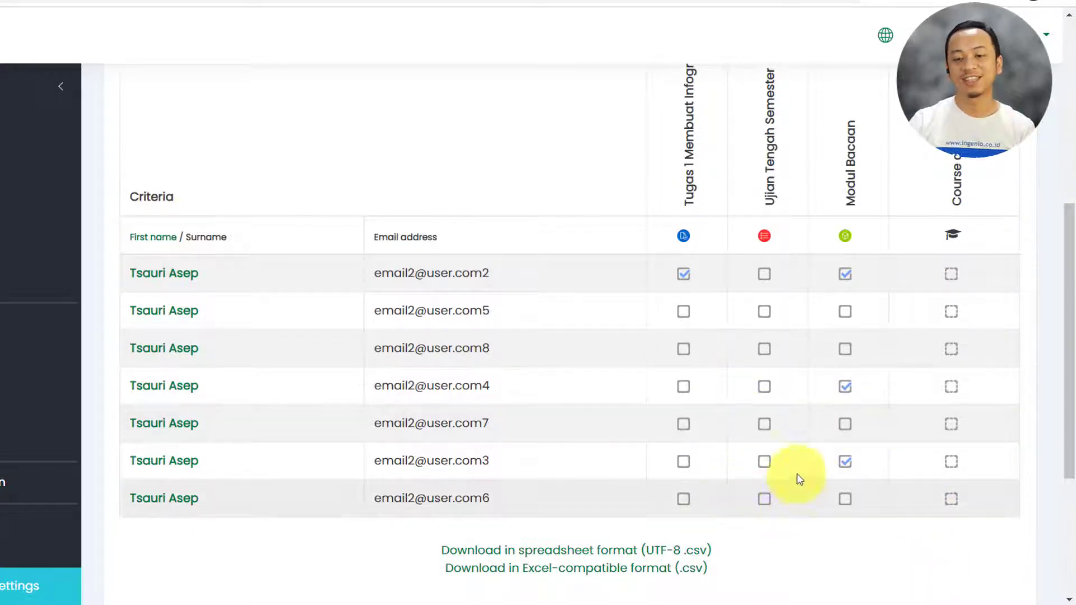
pyautogui.moveTo(846, 394)
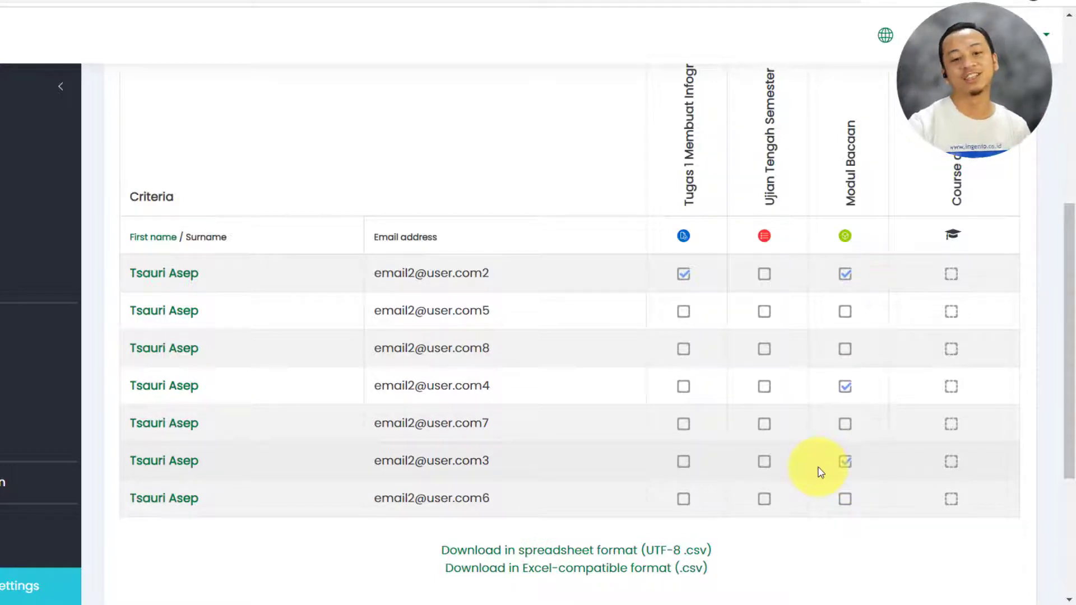
pyautogui.scroll(1, 810, 387)
pyautogui.scroll(2, 814, 404)
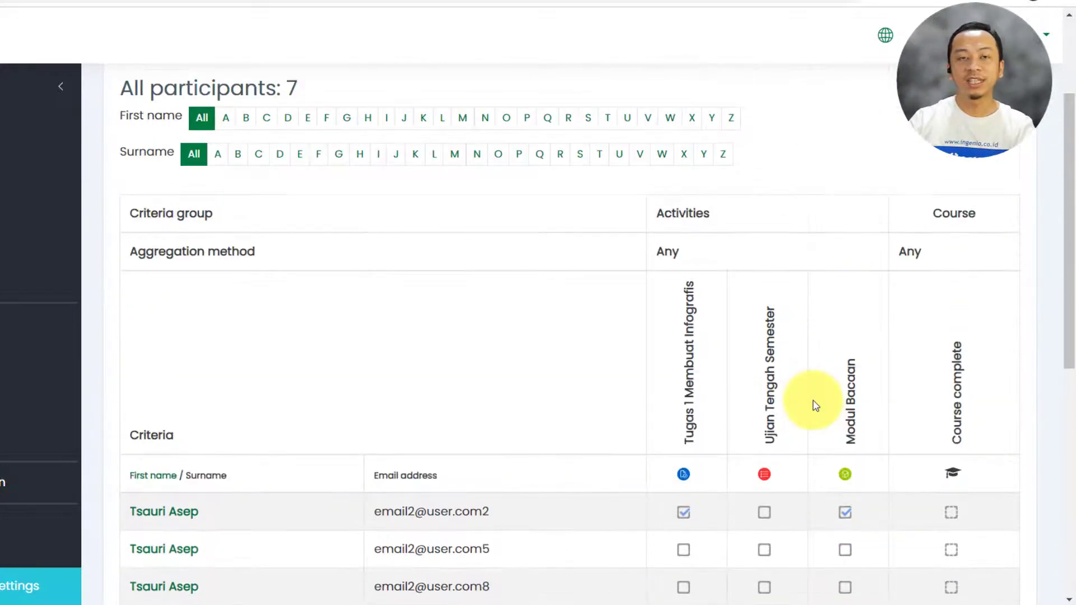
pyautogui.scroll(-3, 816, 404)
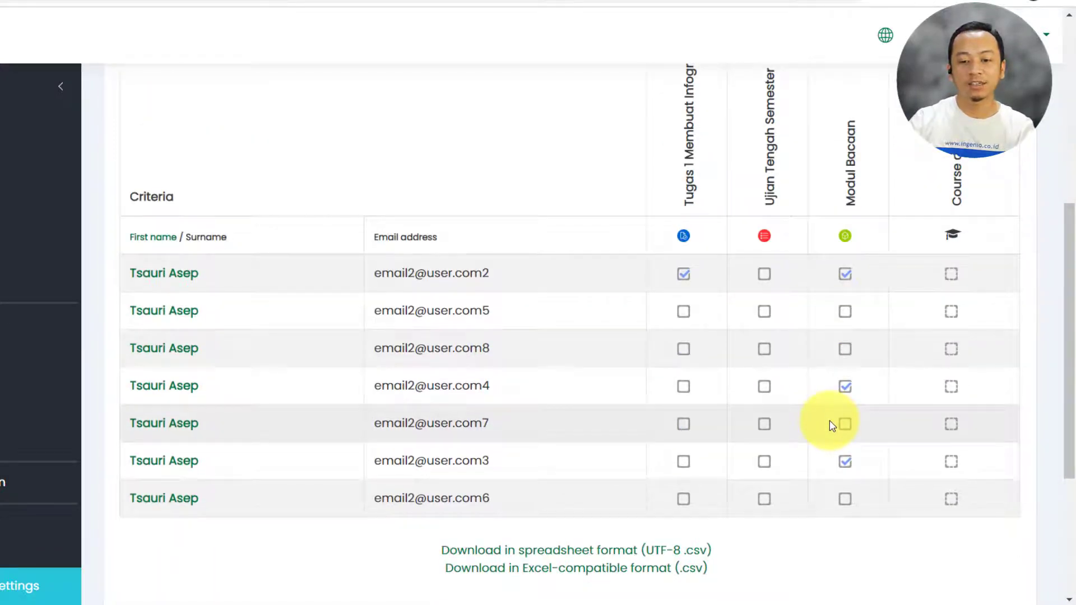
pyautogui.scroll(2, 830, 425)
pyautogui.scroll(-2, 831, 425)
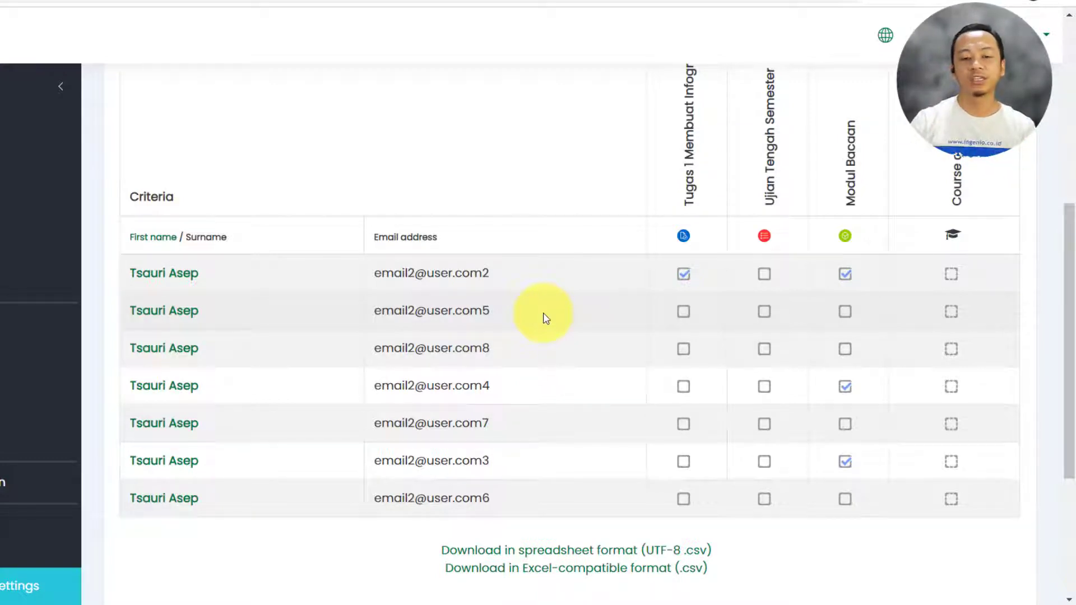
# Return to the KalkulusIAST course page and examine which activities in Bab 1 and Bab 2 have completion tracking
pyautogui.scroll(7, 542, 318)
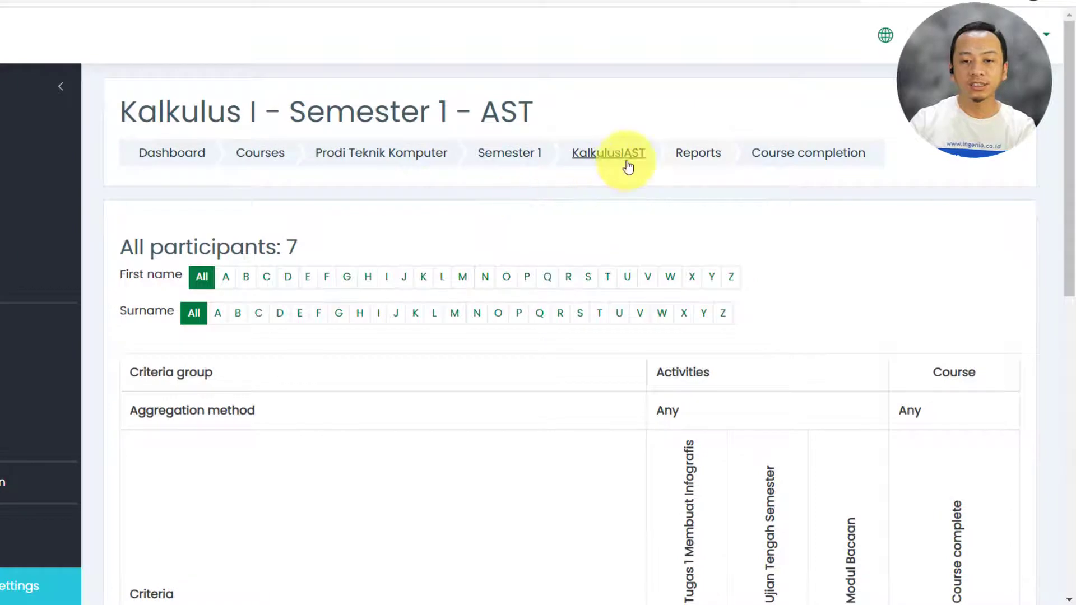
pyautogui.click(627, 162)
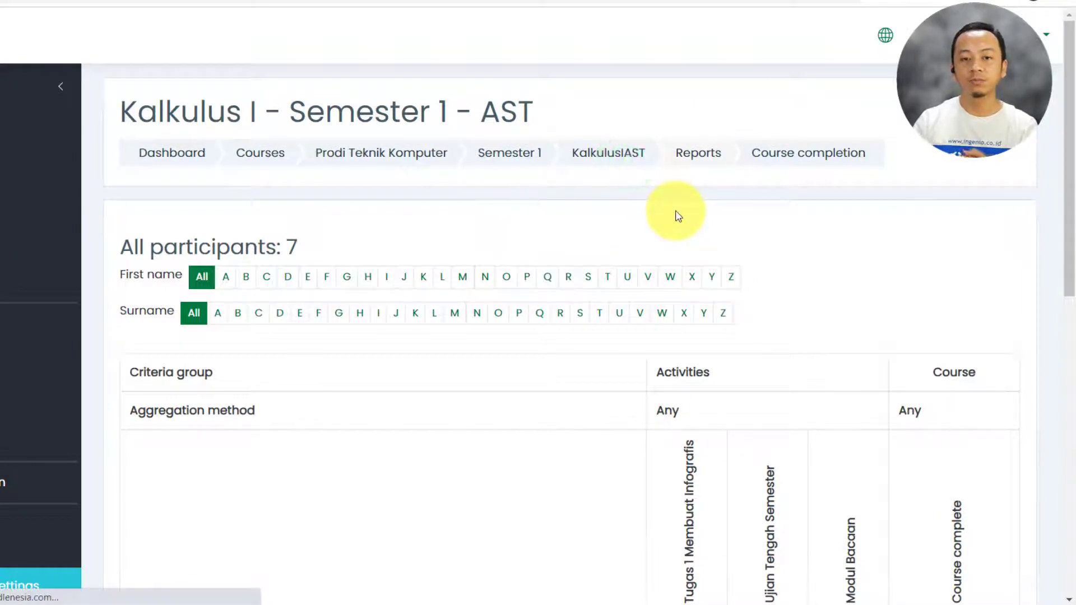
pyautogui.scroll(-7, 578, 353)
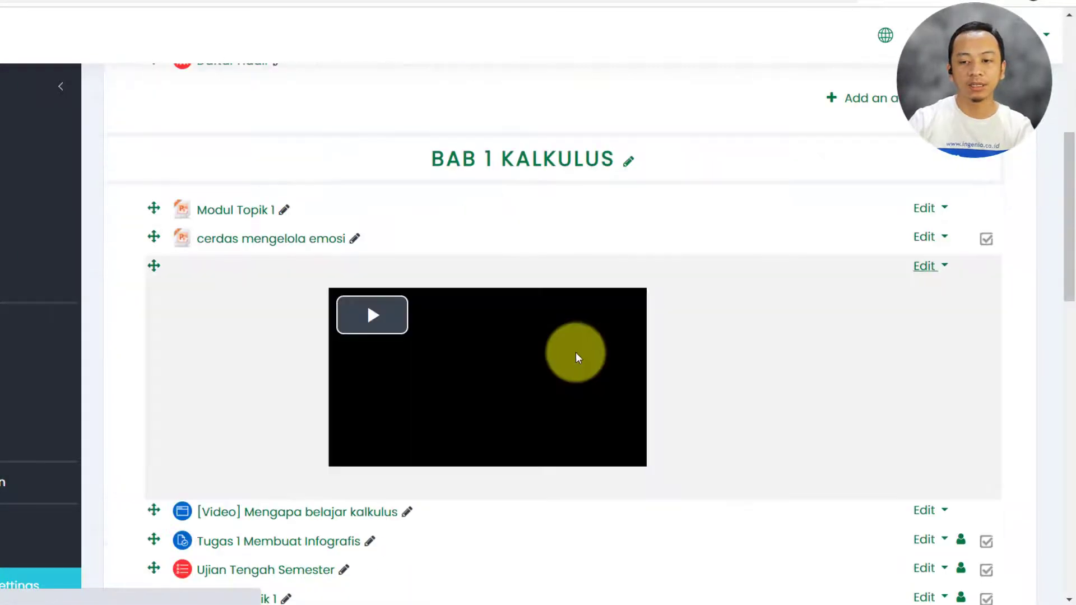
pyautogui.scroll(-4, 549, 347)
pyautogui.scroll(7, 336, 246)
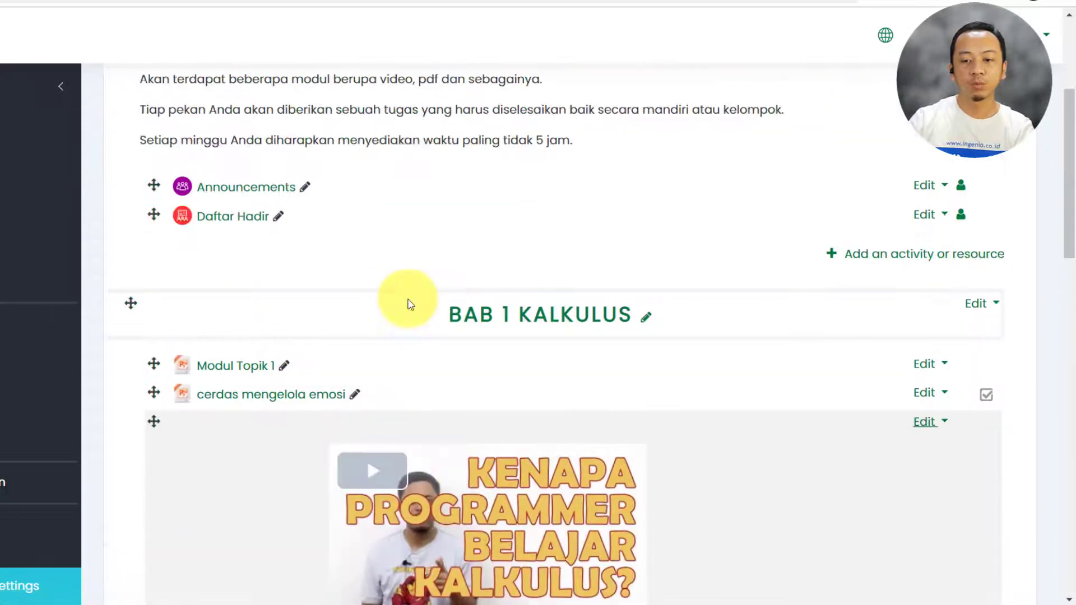
pyautogui.scroll(-10, 411, 304)
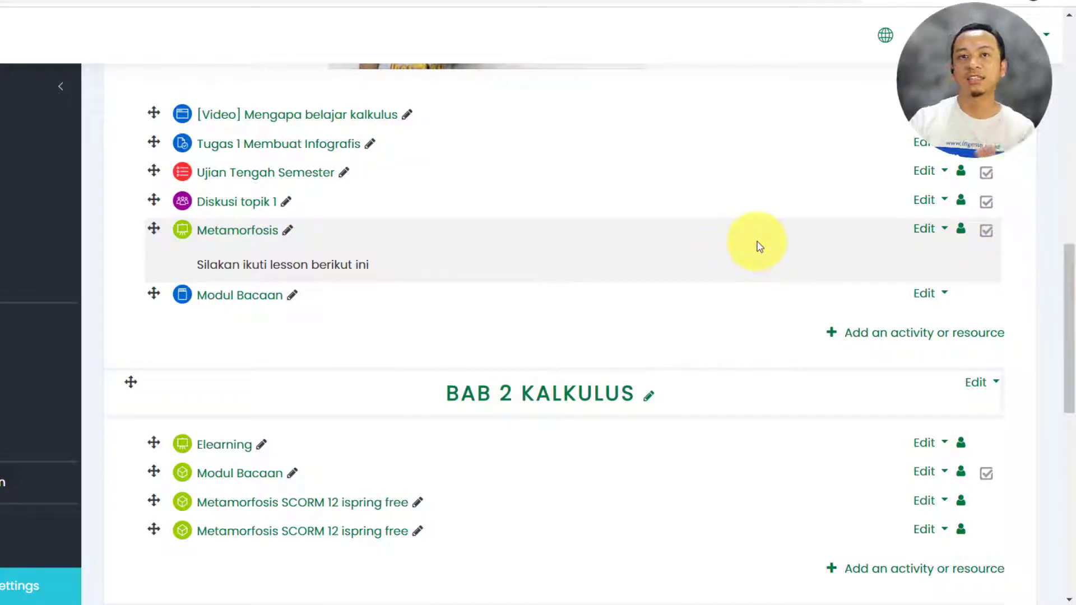
pyautogui.scroll(3, 795, 271)
pyautogui.scroll(-1, 790, 275)
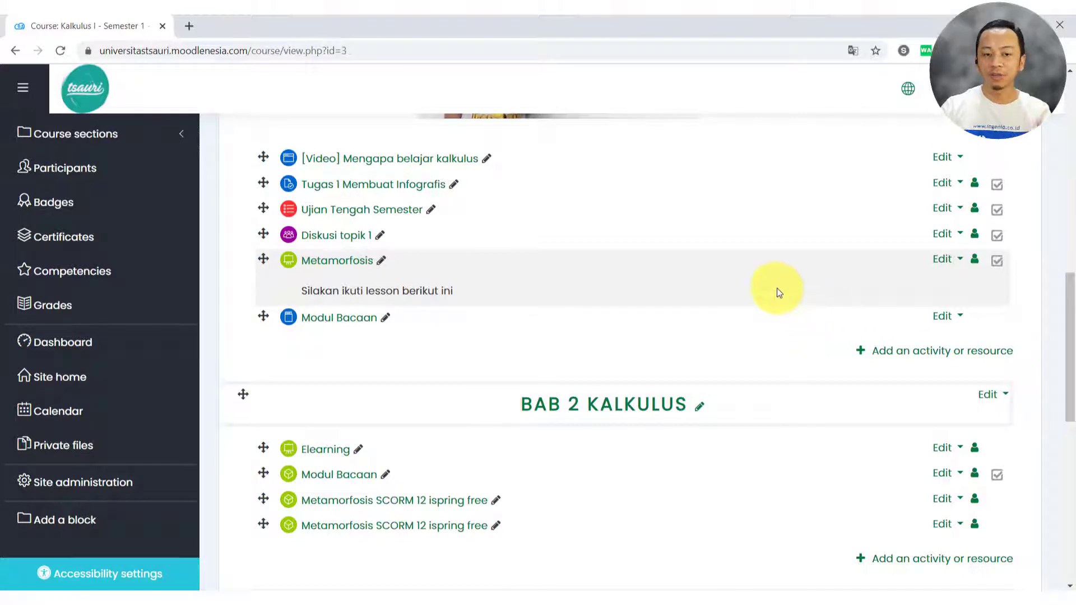
# Open the settings of the Modul Bacaan book in the Bab 1 Kalkulus section
pyautogui.scroll(-1, 777, 288)
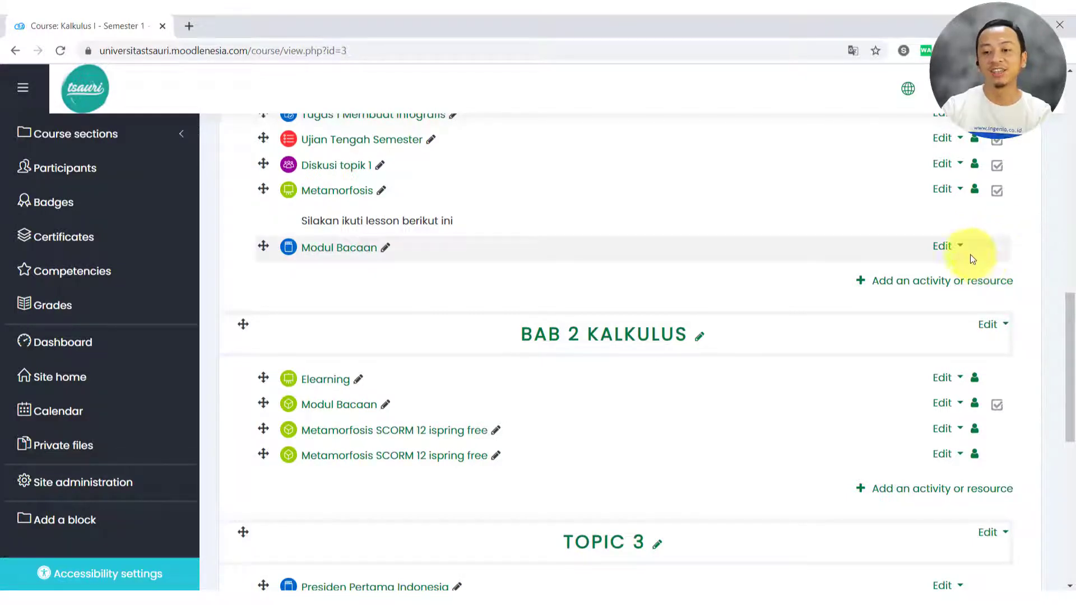
pyautogui.click(944, 249)
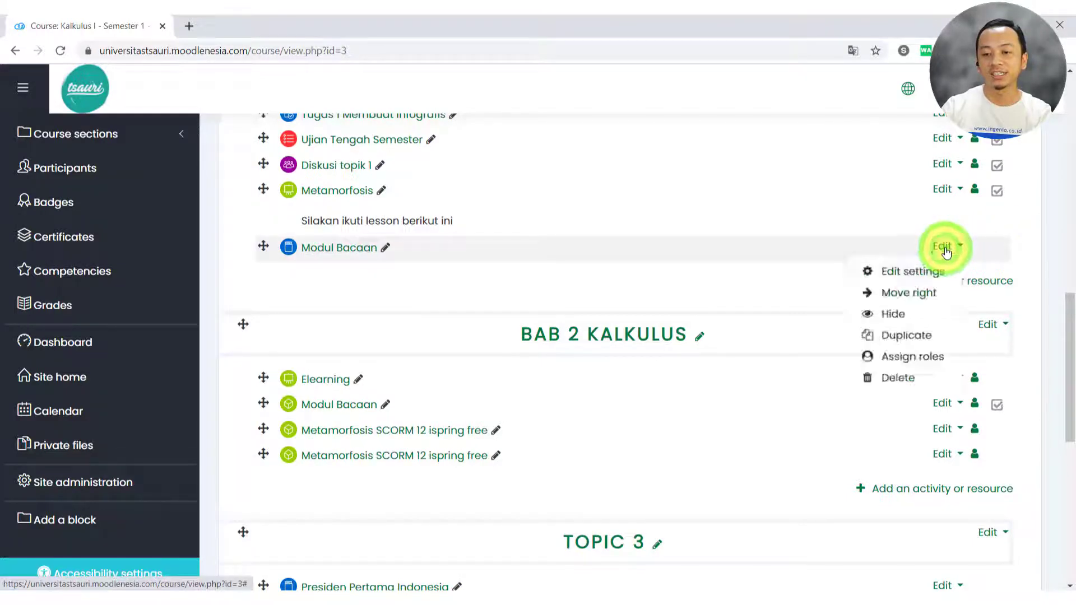
pyautogui.click(919, 271)
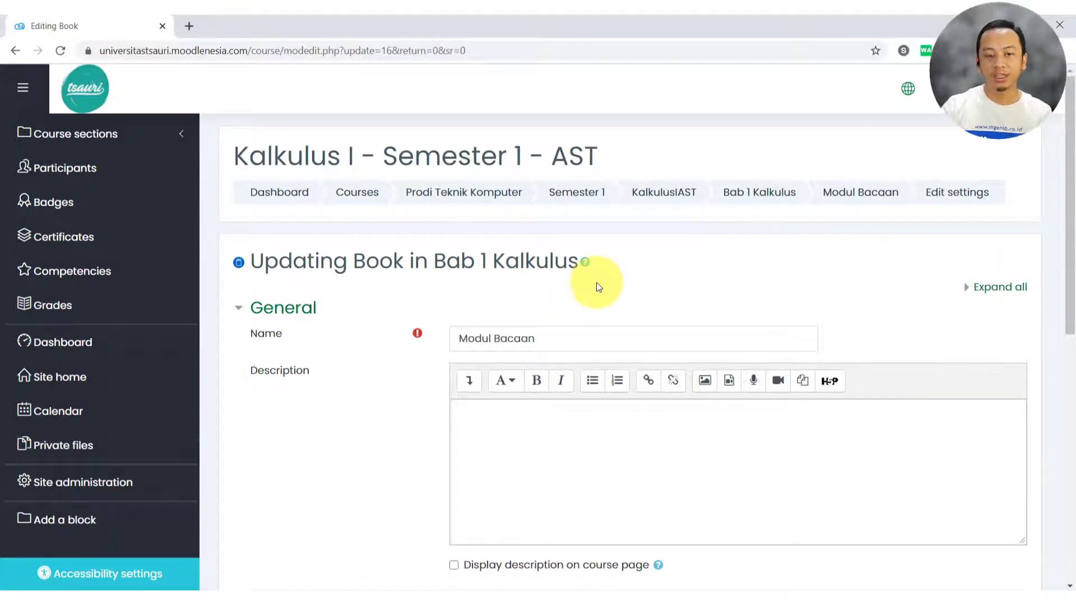
# Set the Modul Bacaan book's completion tracking to "Students can manually mark the activity as completed", then save and return to the course
pyautogui.scroll(-8, 596, 283)
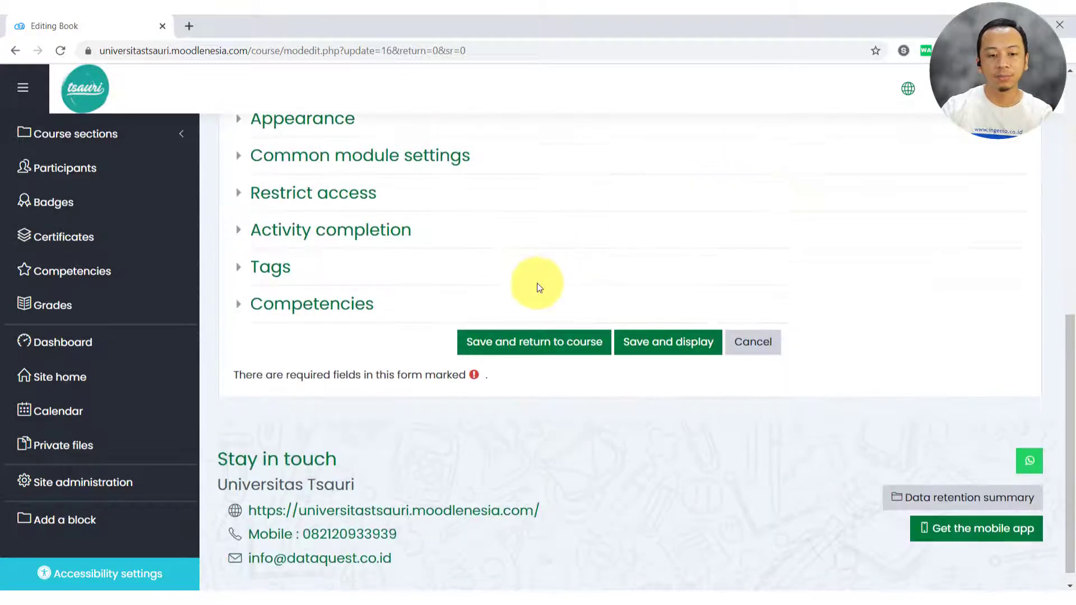
pyautogui.click(356, 230)
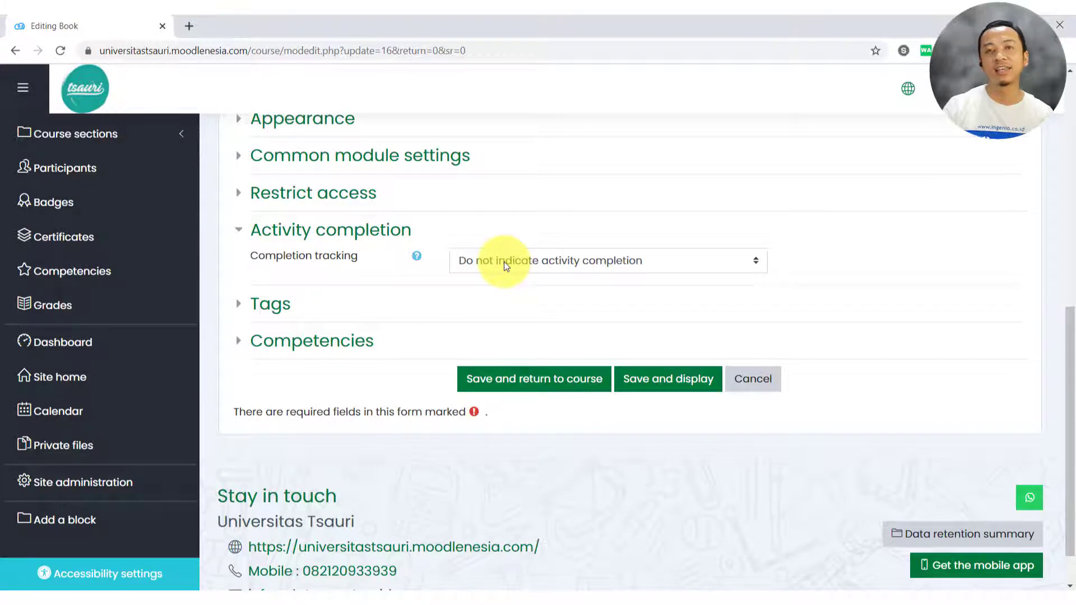
pyautogui.scroll(8, 504, 261)
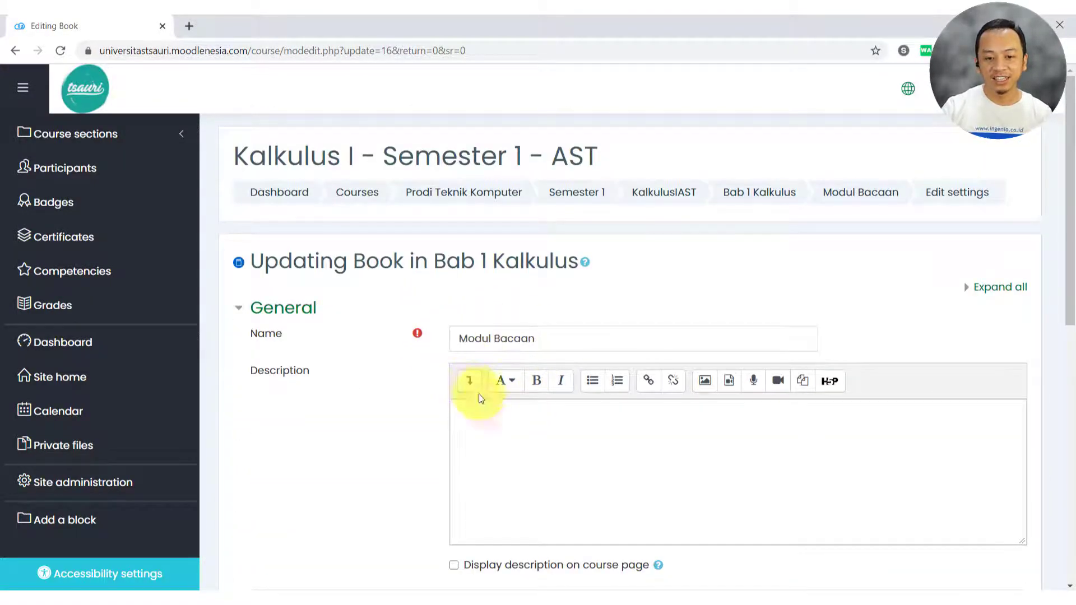
pyautogui.scroll(-7, 482, 401)
pyautogui.scroll(7, 490, 403)
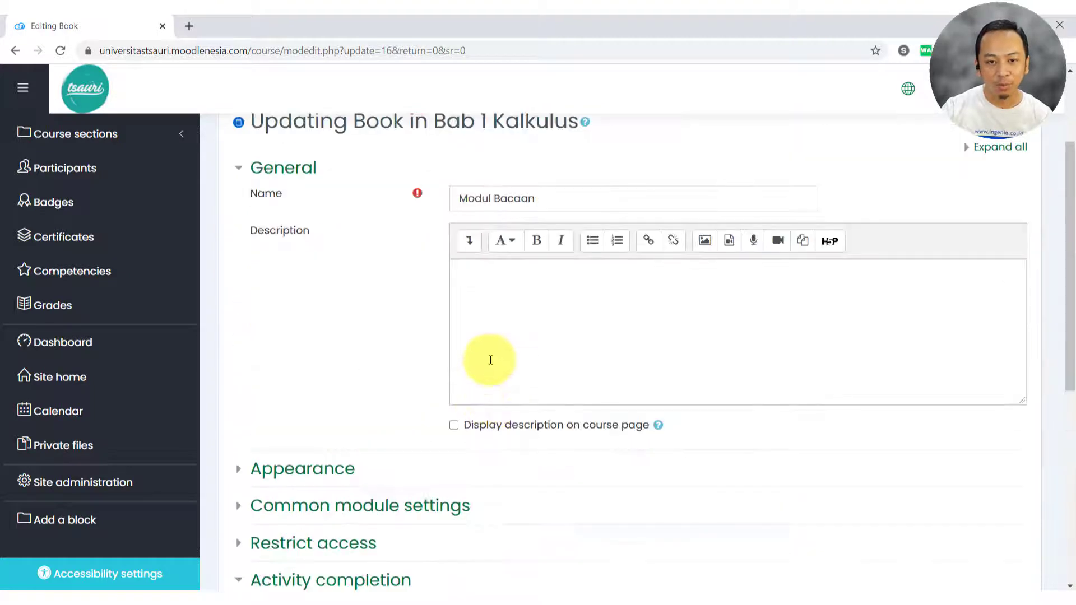
pyautogui.scroll(-4, 508, 294)
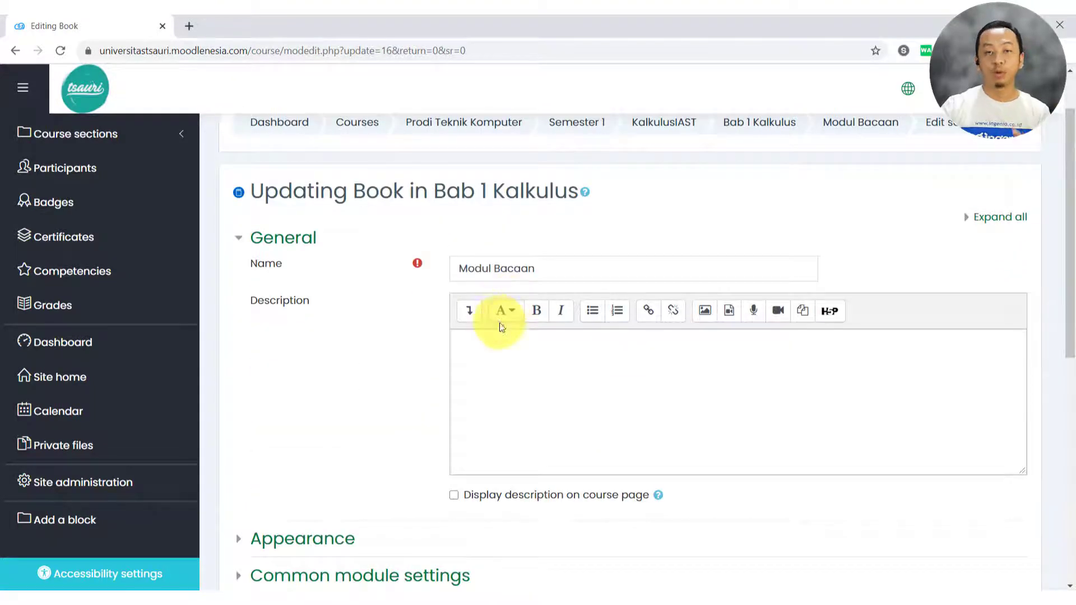
pyautogui.scroll(-1, 501, 335)
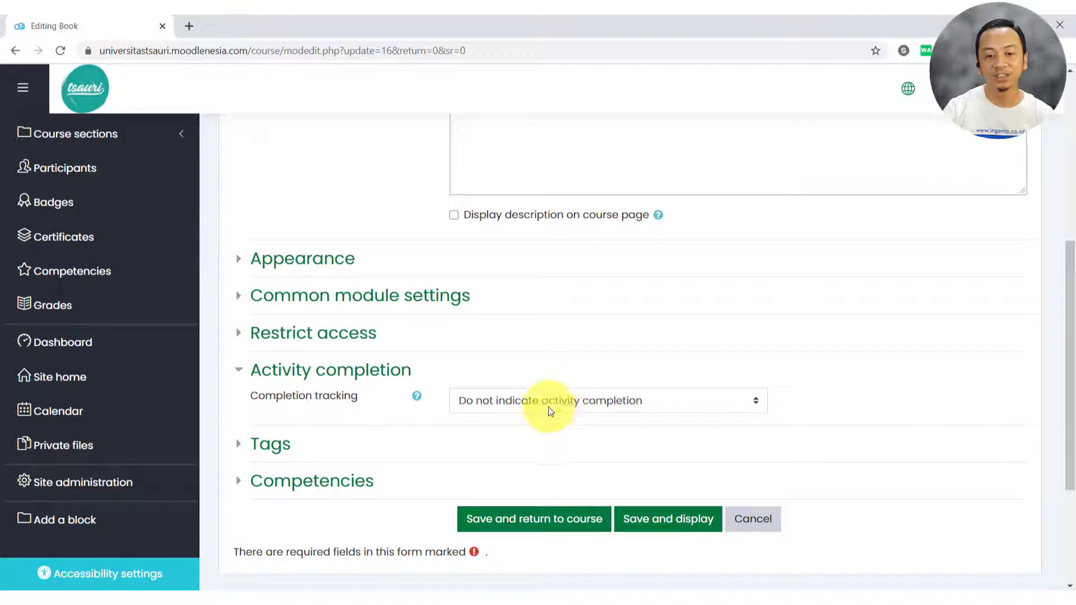
pyautogui.click(580, 404)
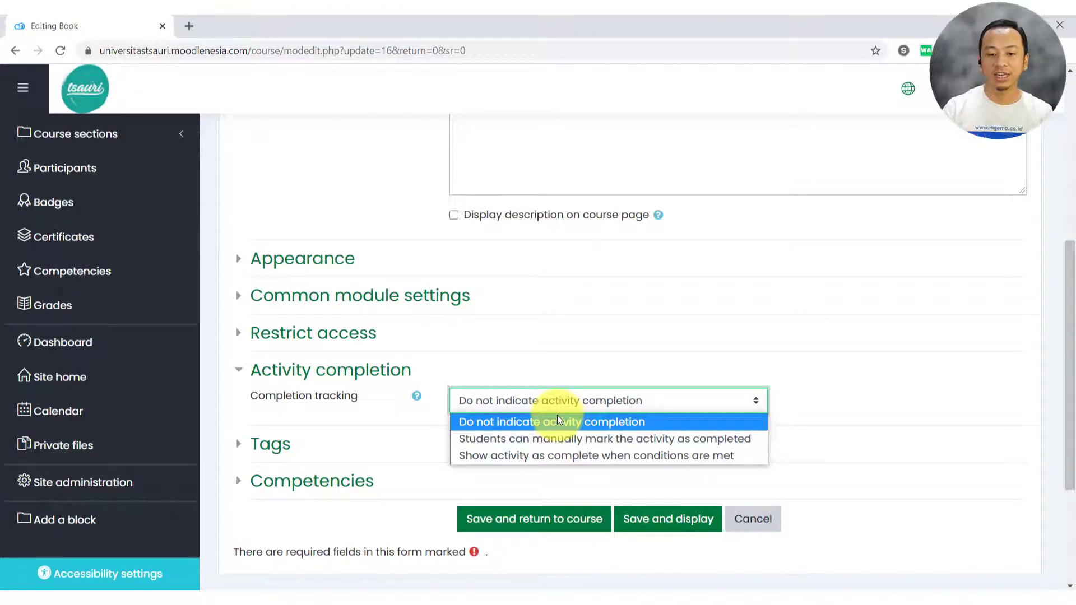
pyautogui.click(590, 443)
pyautogui.scroll(-1, 512, 479)
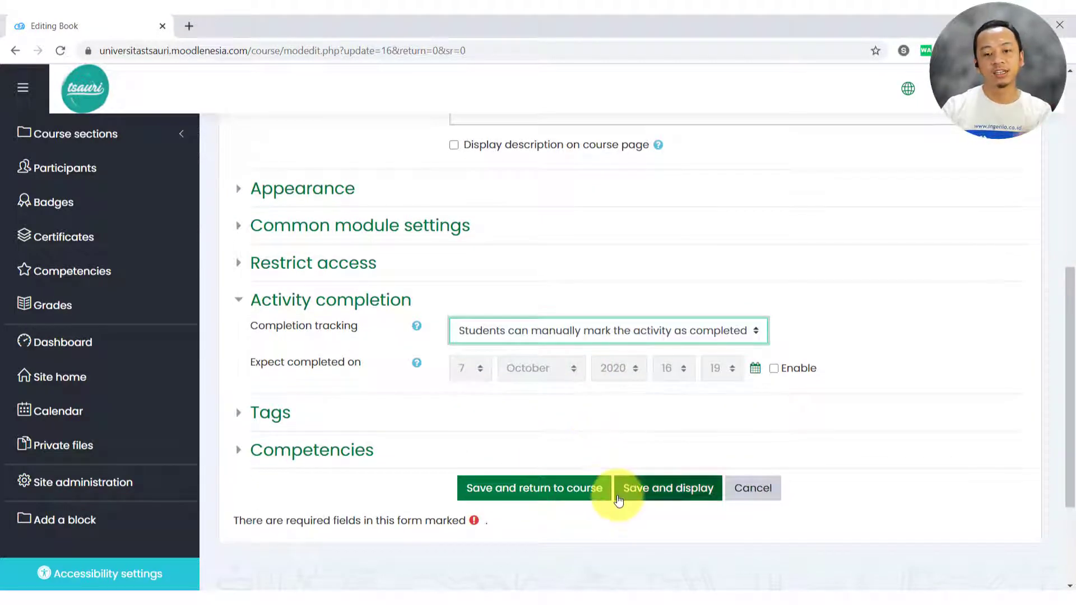
pyautogui.click(563, 487)
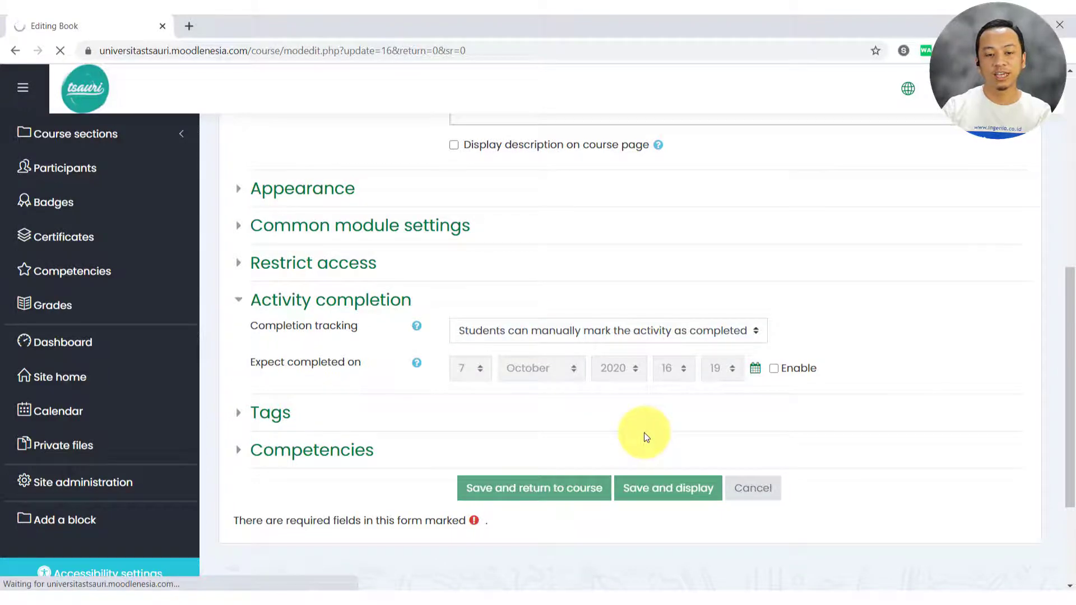
# Switch to the student's browser window, open the Kalkulus I course and mark Modul Bacaan in Bab 1 Kalkulus as completed
pyautogui.scroll(-7, 643, 432)
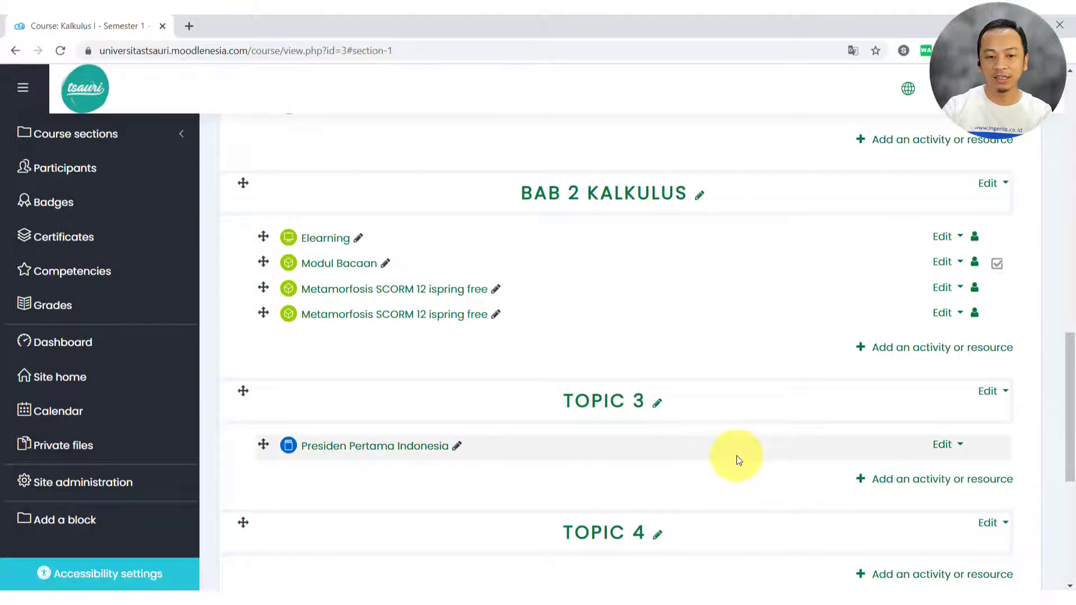
pyautogui.scroll(-3, 748, 450)
pyautogui.scroll(6, 748, 449)
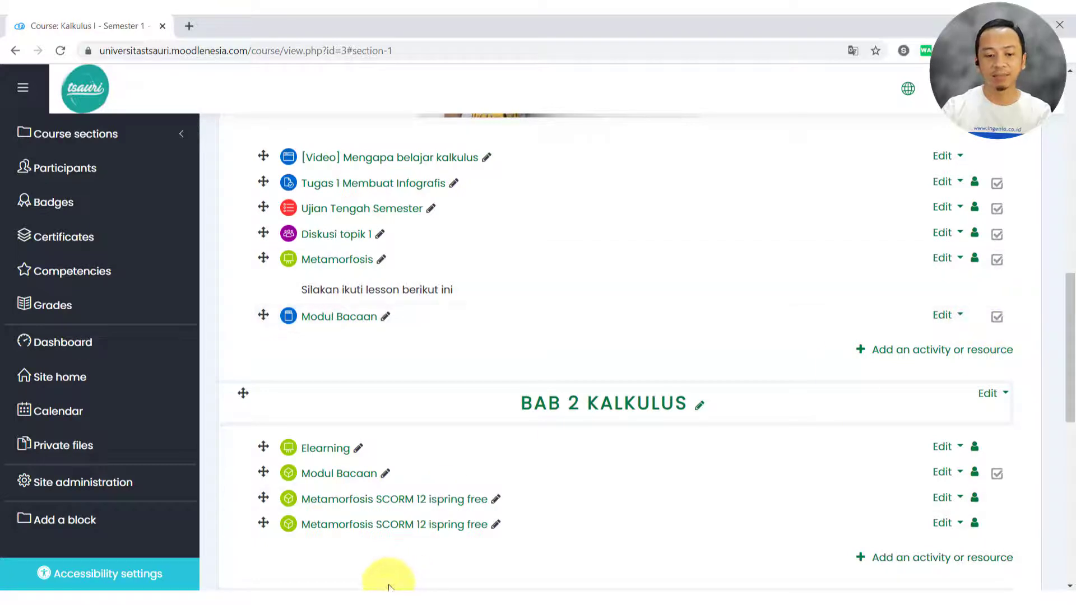
pyautogui.click(336, 587)
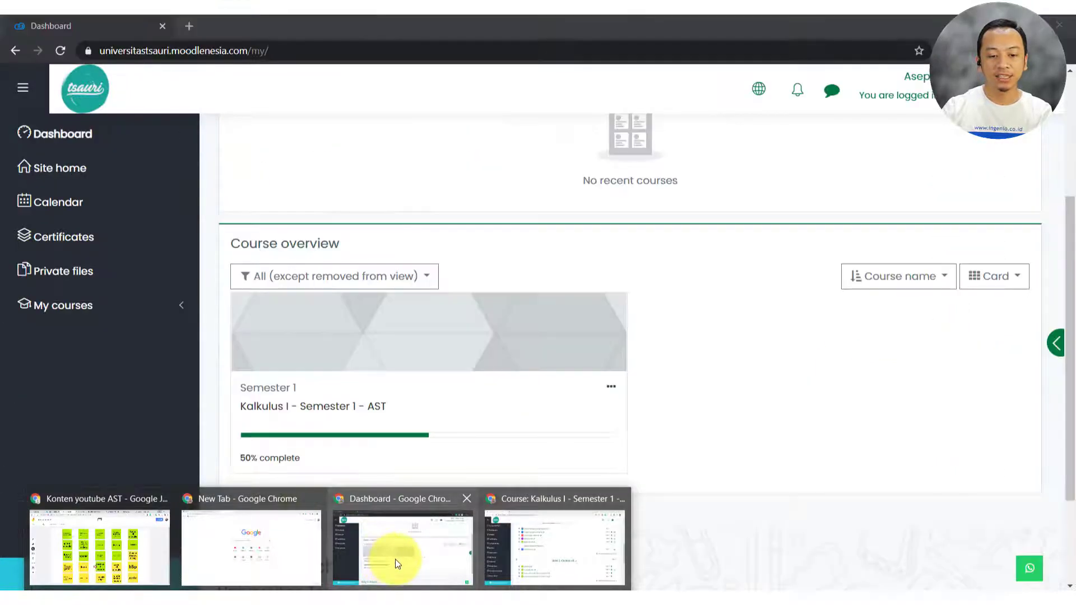
pyautogui.click(395, 560)
pyautogui.click(296, 407)
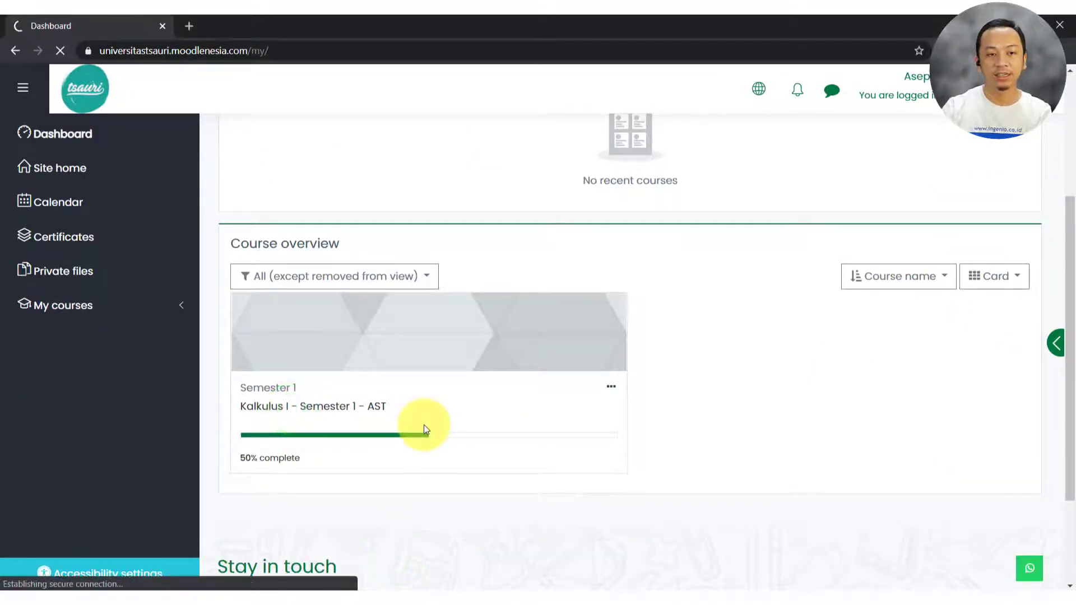
pyautogui.scroll(-8, 468, 412)
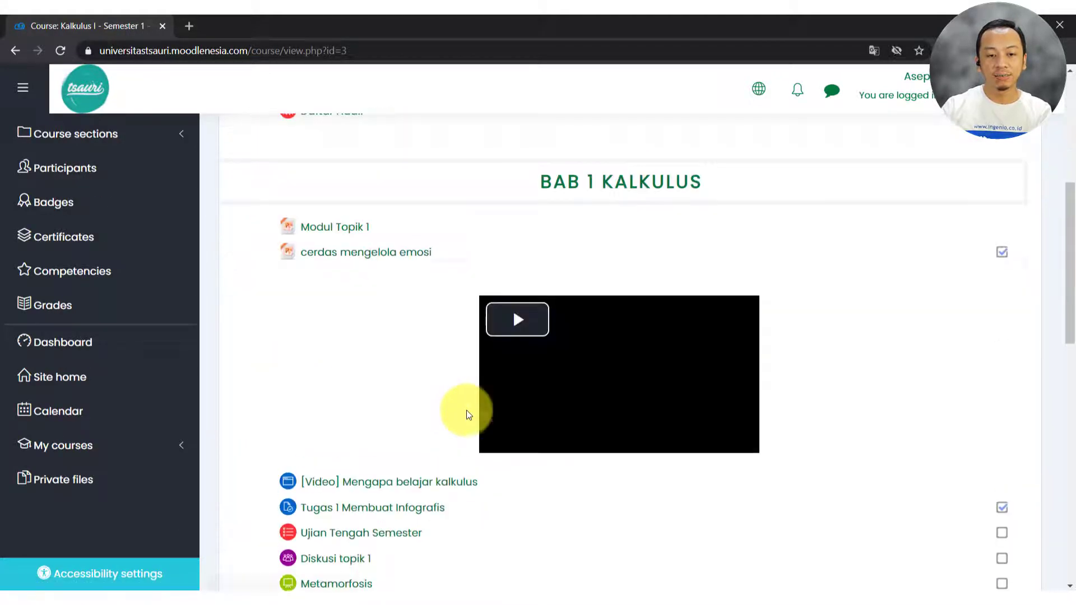
pyautogui.scroll(-1, 426, 447)
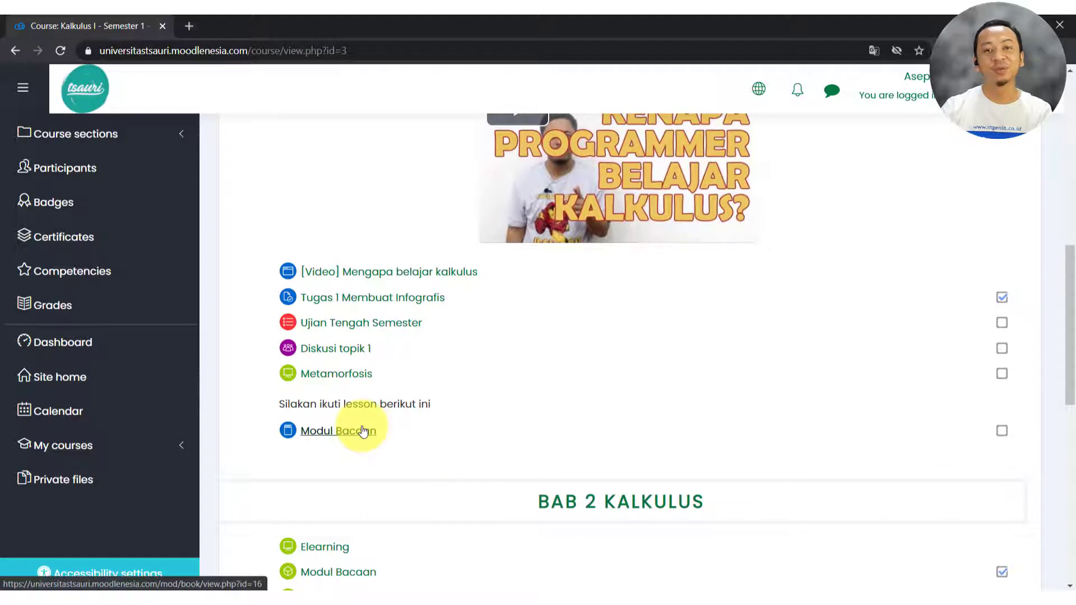
pyautogui.click(1001, 430)
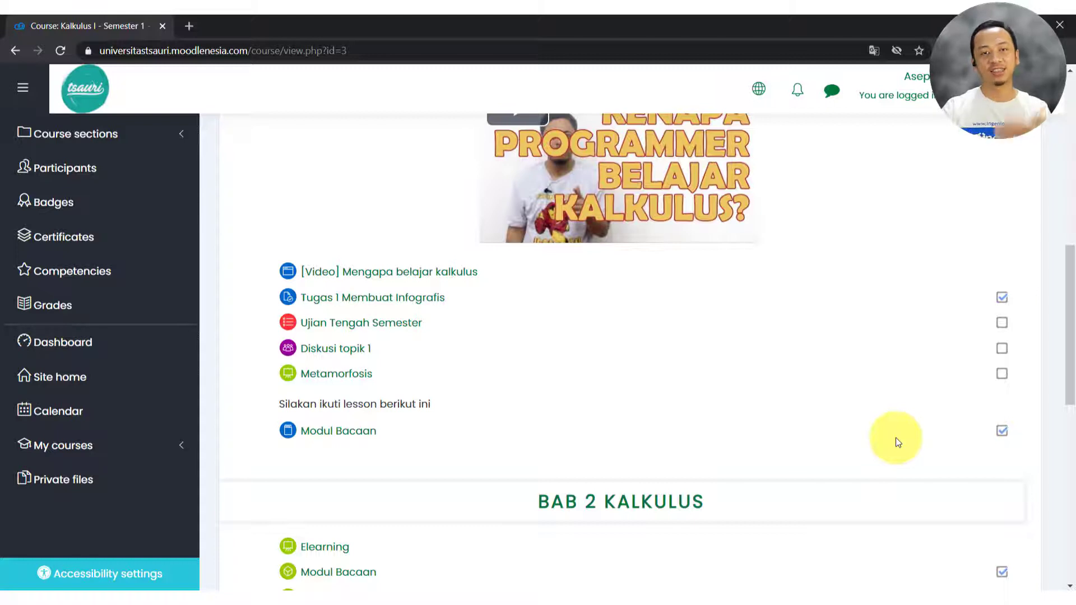
# Return to the teacher's course window, reopen the settings of the Bab 1 Modul Bacaan book and unlock its completion options
pyautogui.hotkey('alt', 'Tab')
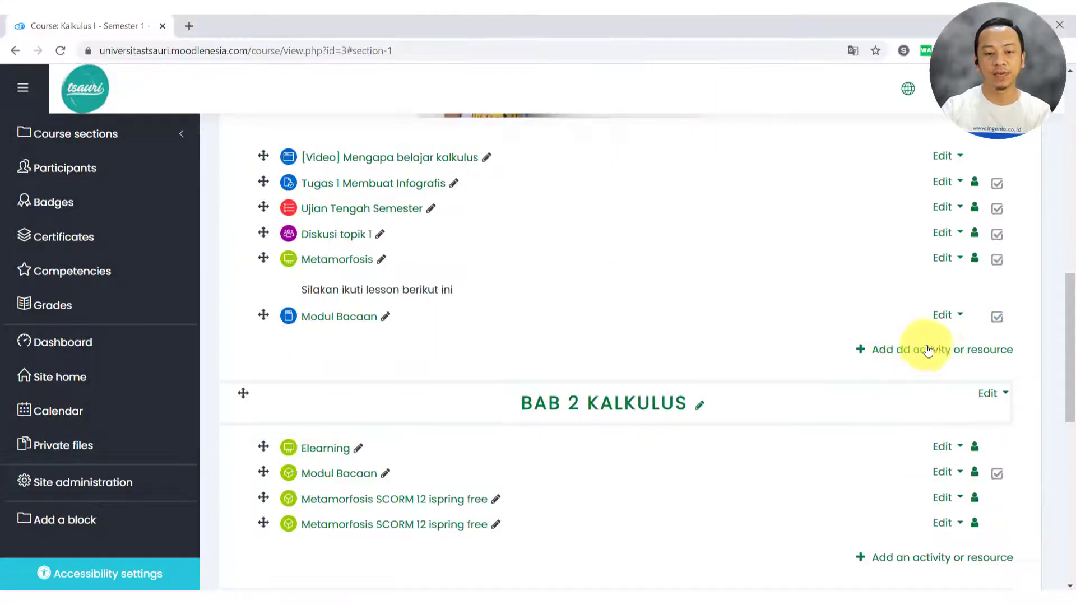
pyautogui.click(944, 315)
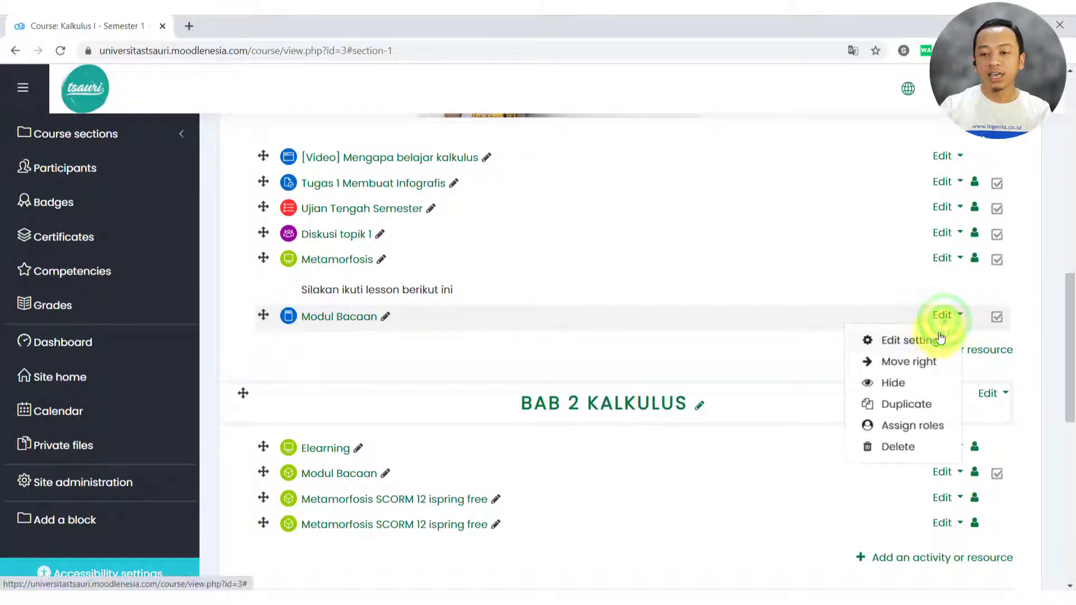
pyautogui.click(933, 349)
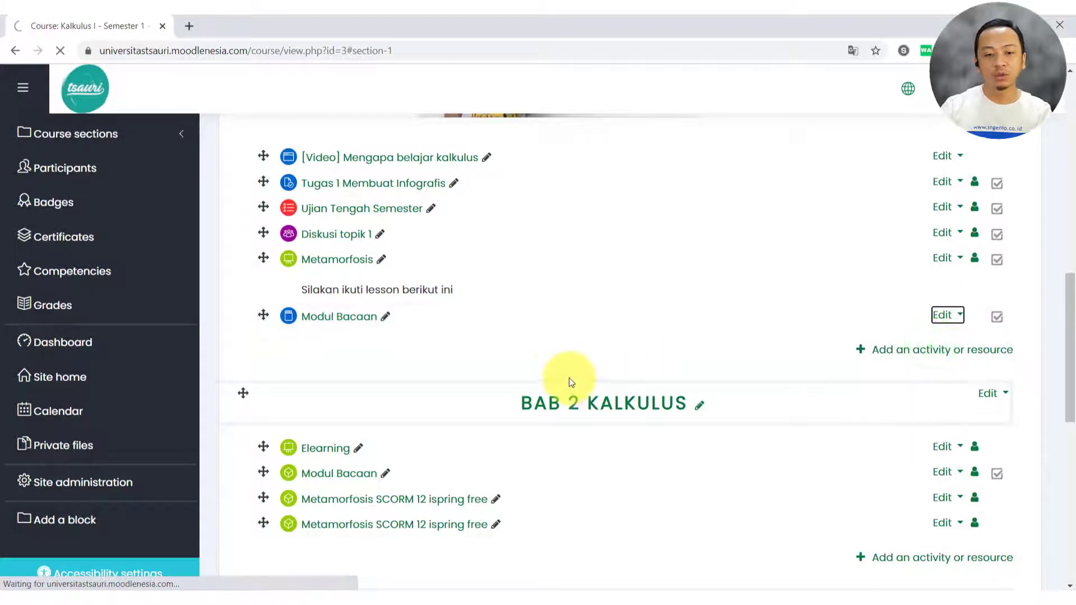
pyautogui.scroll(-6, 542, 384)
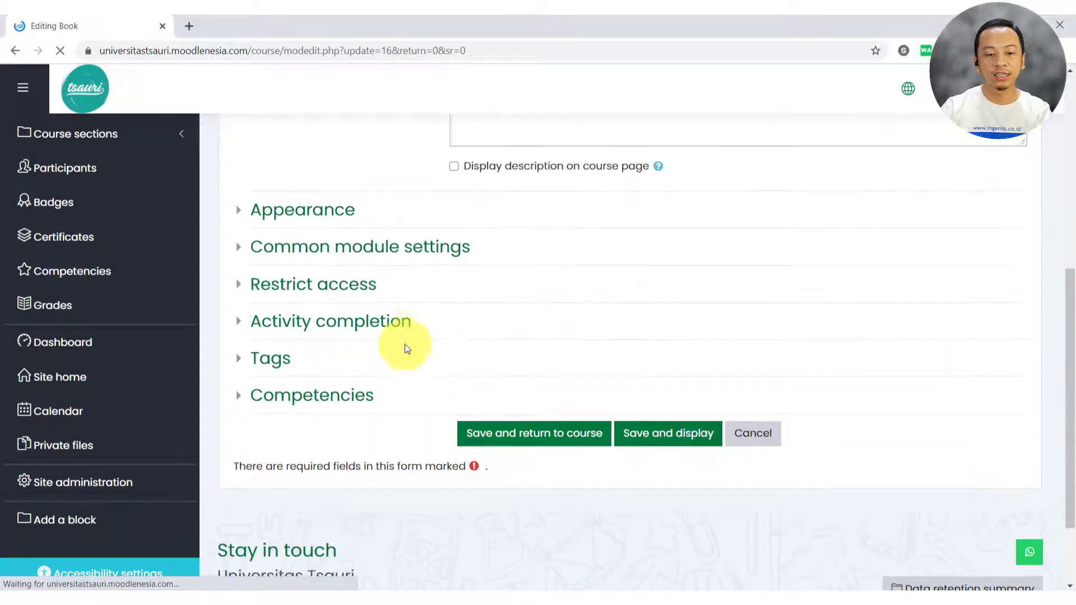
pyautogui.click(384, 325)
pyautogui.scroll(-2, 533, 400)
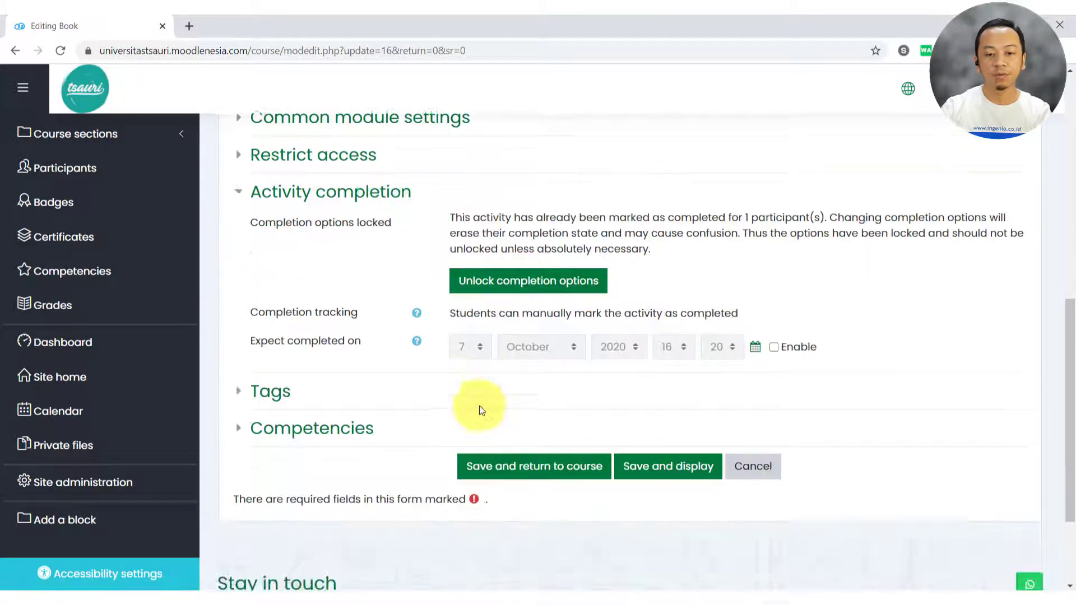
pyautogui.scroll(1, 322, 361)
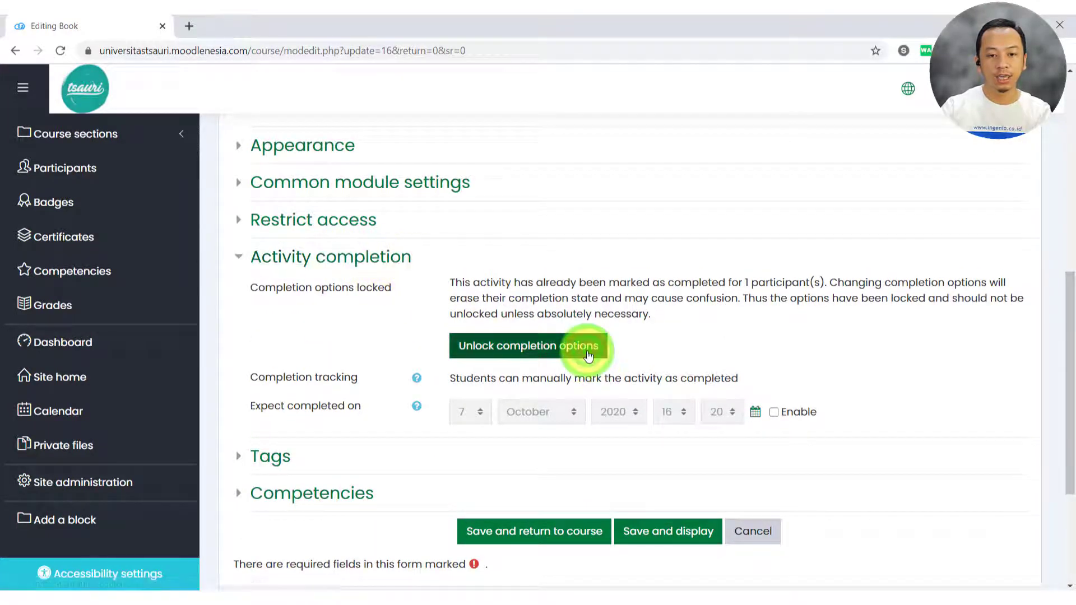
pyautogui.click(580, 344)
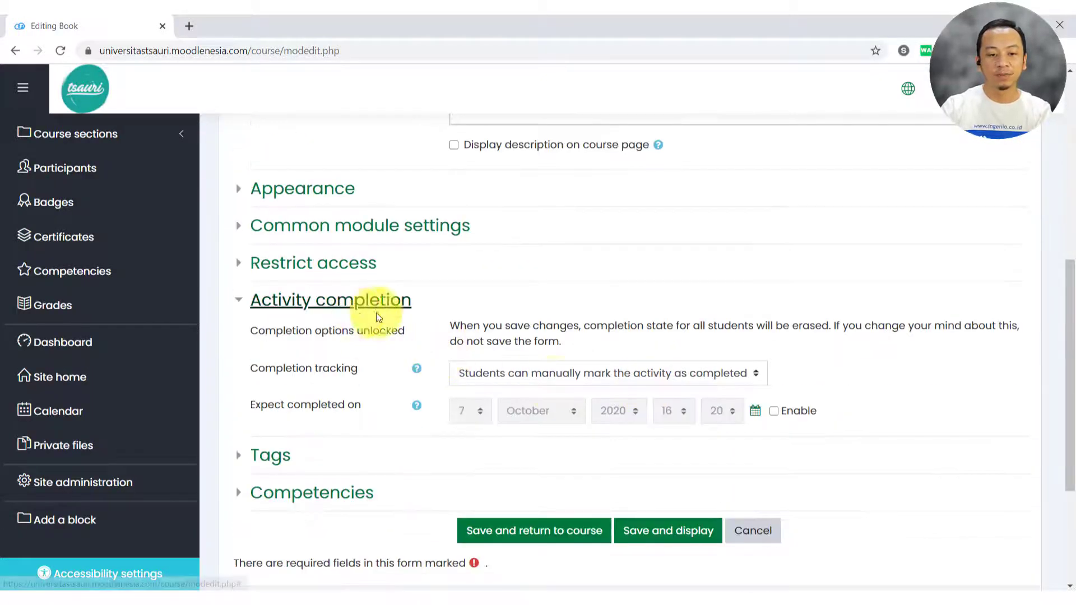
# Set completion tracking to "Show activity as complete when conditions are met" and require students to view the activity
pyautogui.click(600, 373)
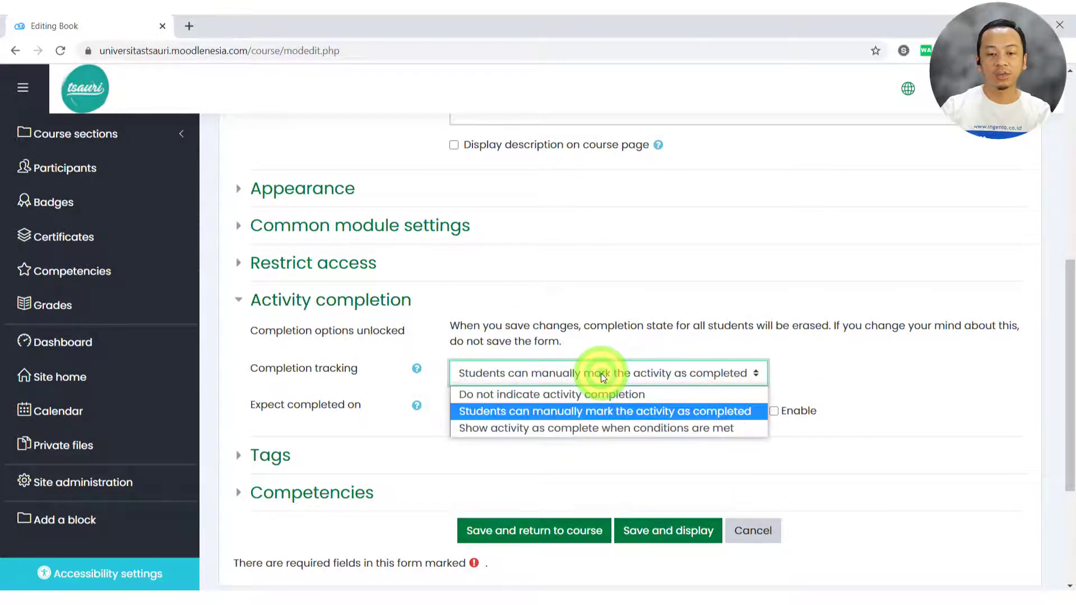
pyautogui.click(547, 433)
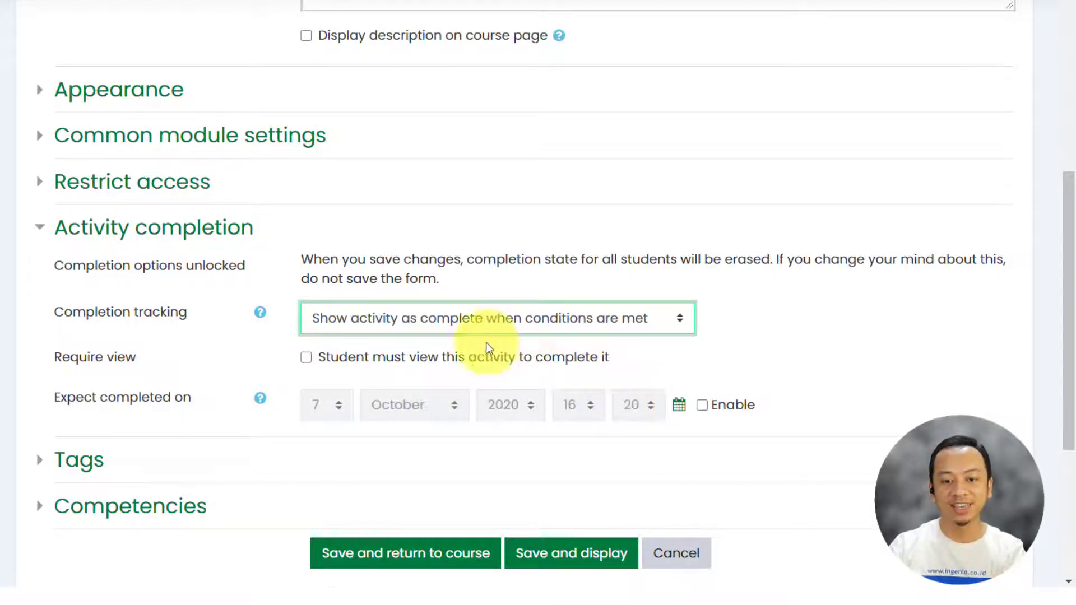
pyautogui.click(307, 357)
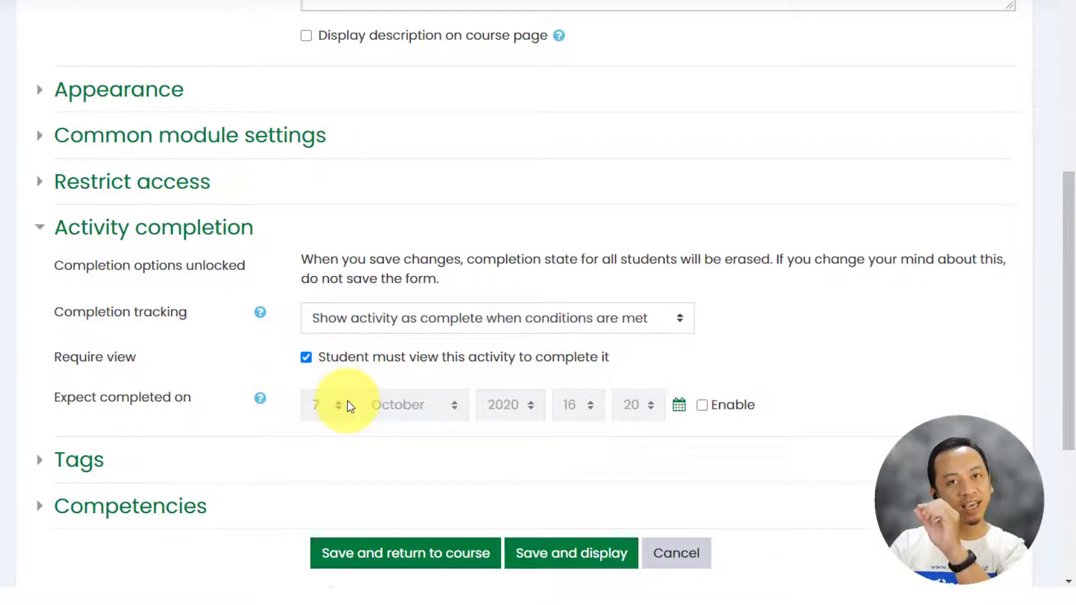
# Examine the Modul Bacaan settings form, comparing the activity type in its heading with the completion conditions offered
pyautogui.scroll(9, 546, 431)
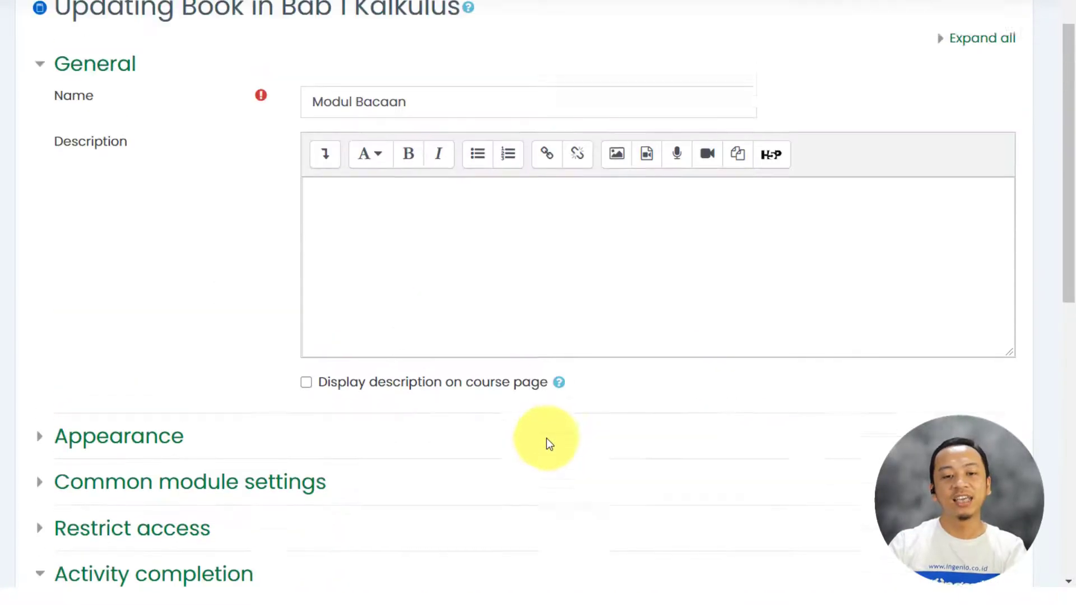
pyautogui.scroll(-4, 547, 441)
pyautogui.scroll(-5, 547, 441)
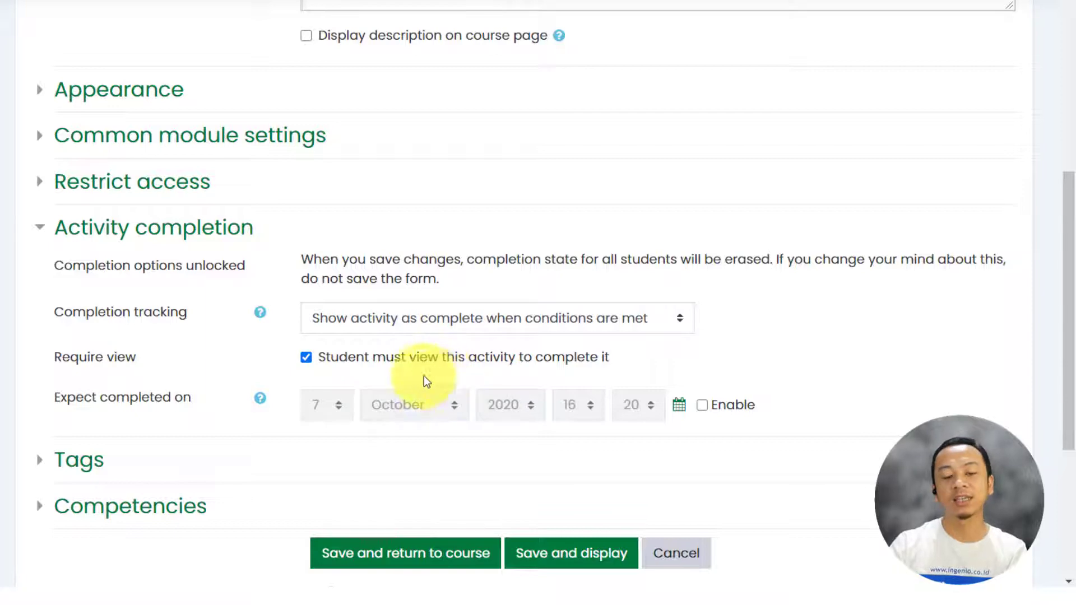
pyautogui.scroll(9, 371, 338)
pyautogui.scroll(-3, 371, 338)
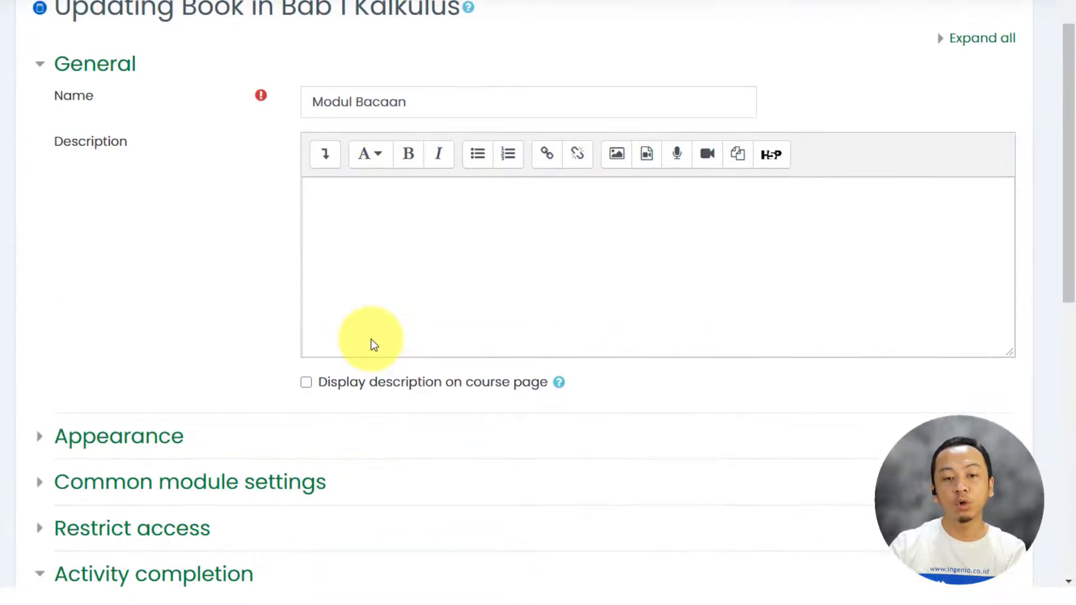
pyautogui.scroll(-2, 372, 339)
pyautogui.scroll(-6, 378, 355)
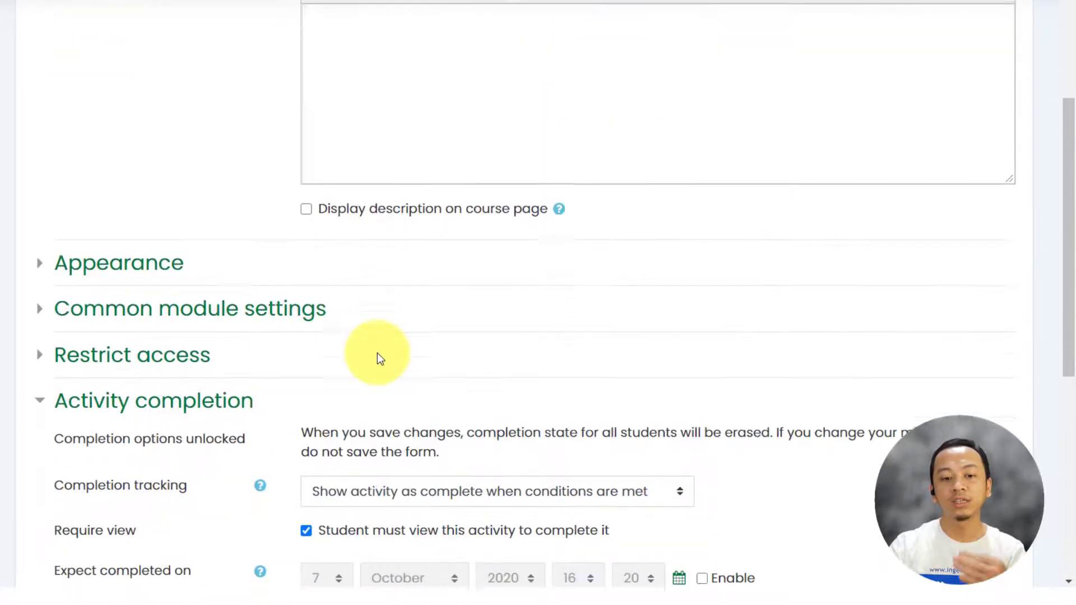
pyautogui.scroll(10, 392, 279)
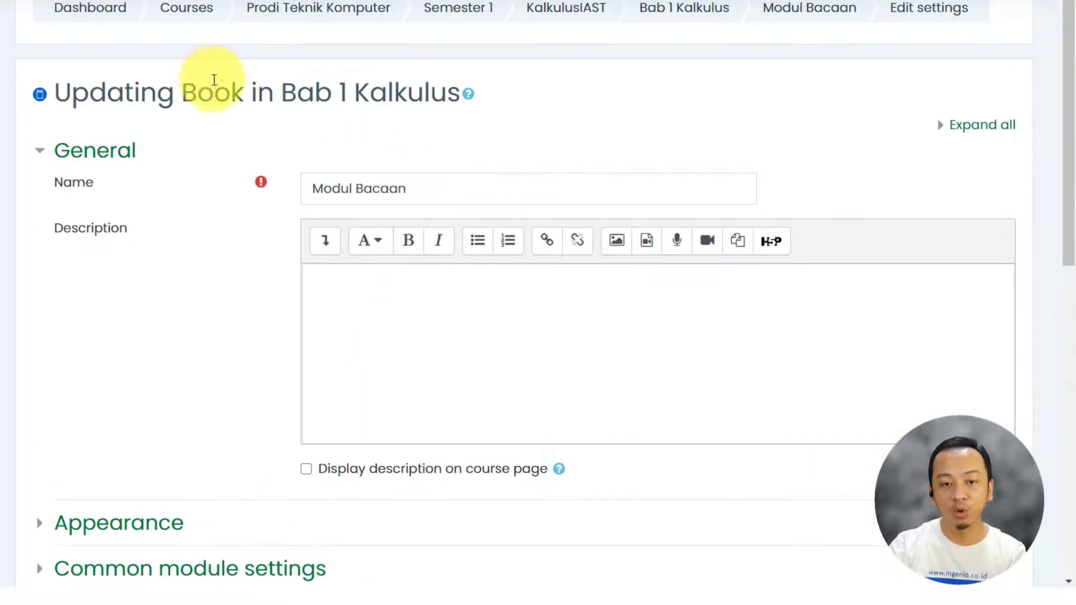
pyautogui.moveTo(183, 94); pyautogui.dragTo(229, 94)
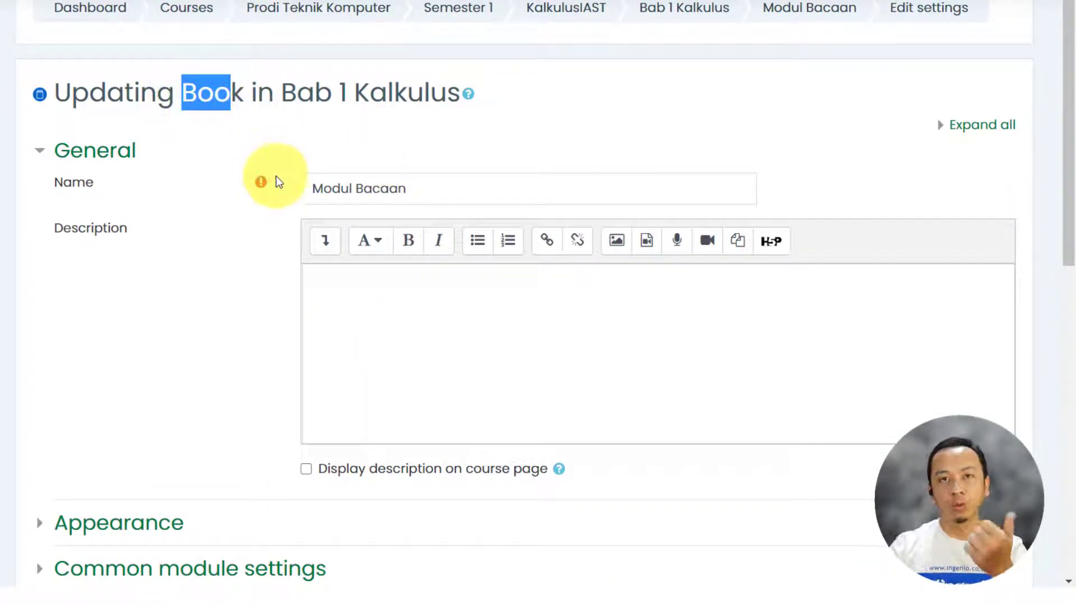
# Save the Modul Bacaan book's completion settings and return to the activities on the course page
pyautogui.scroll(-6, 445, 336)
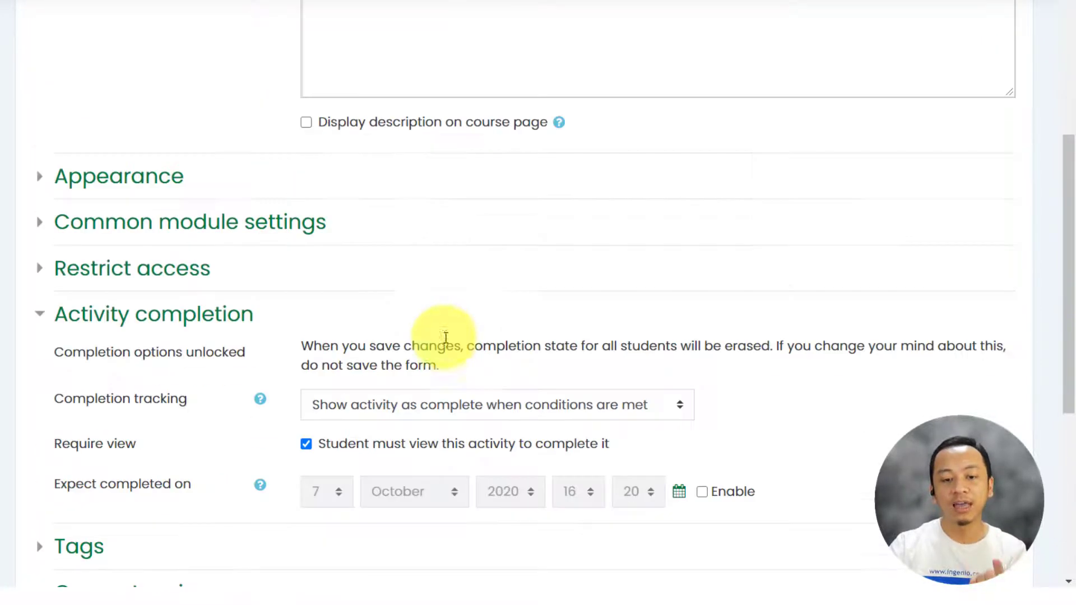
pyautogui.scroll(-3, 460, 381)
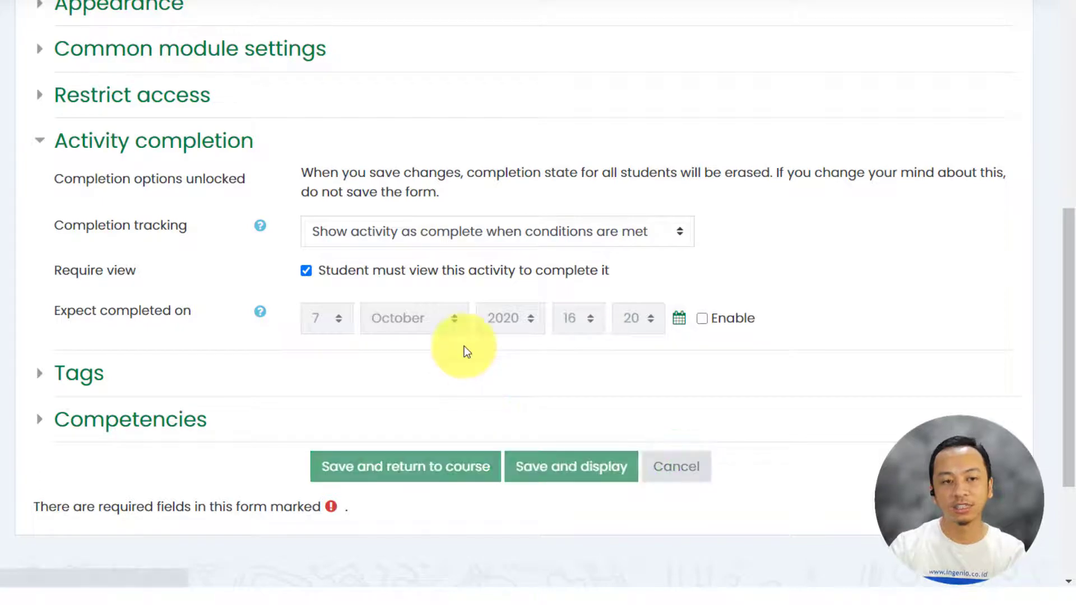
pyautogui.scroll(-4, 356, 351)
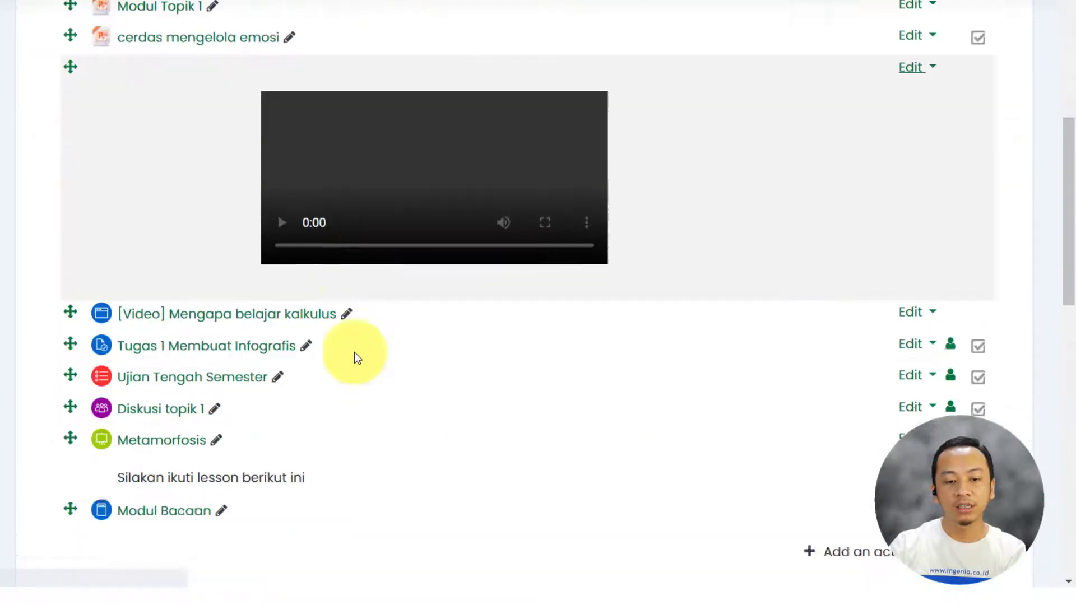
# Open the settings of the Bab 1 assignment Tugas 1 Membuat Infografis and unlock its activity completion options
pyautogui.scroll(-5, 345, 365)
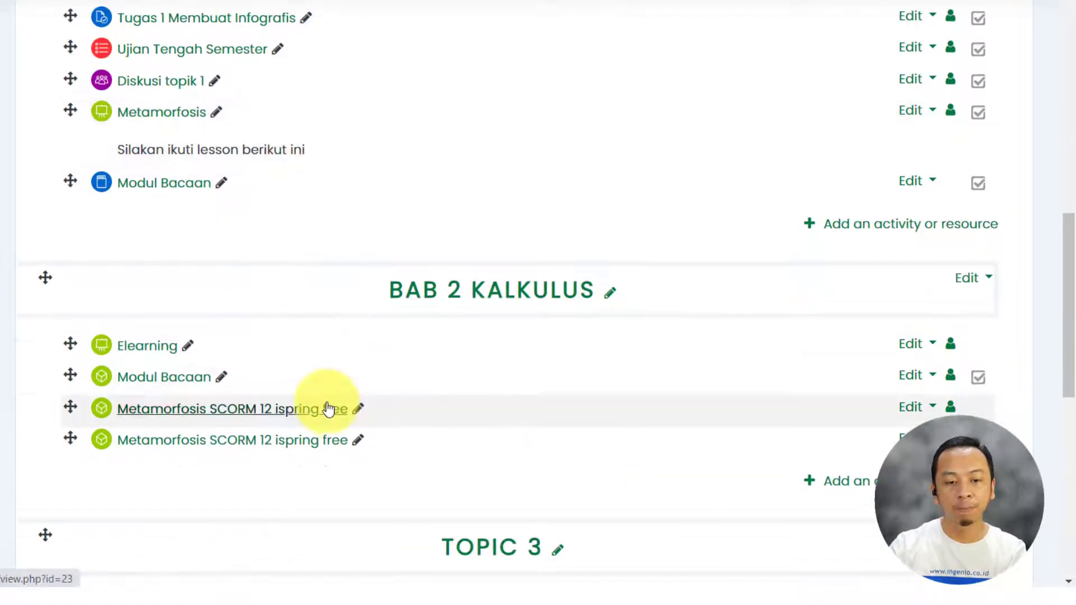
pyautogui.scroll(-3, 345, 422)
pyautogui.scroll(5, 345, 422)
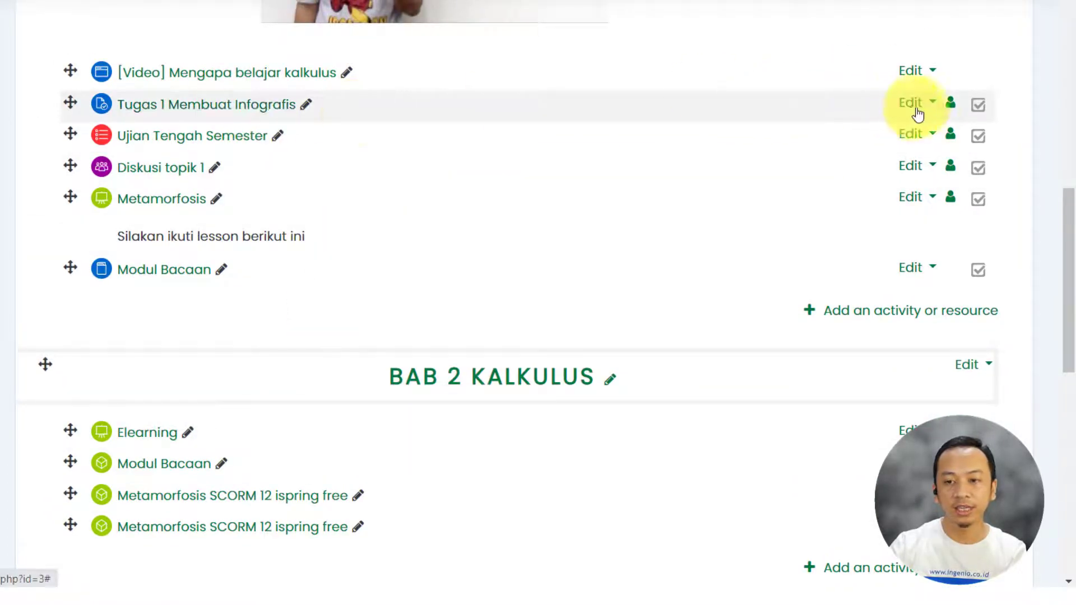
pyautogui.click(919, 105)
pyautogui.click(904, 137)
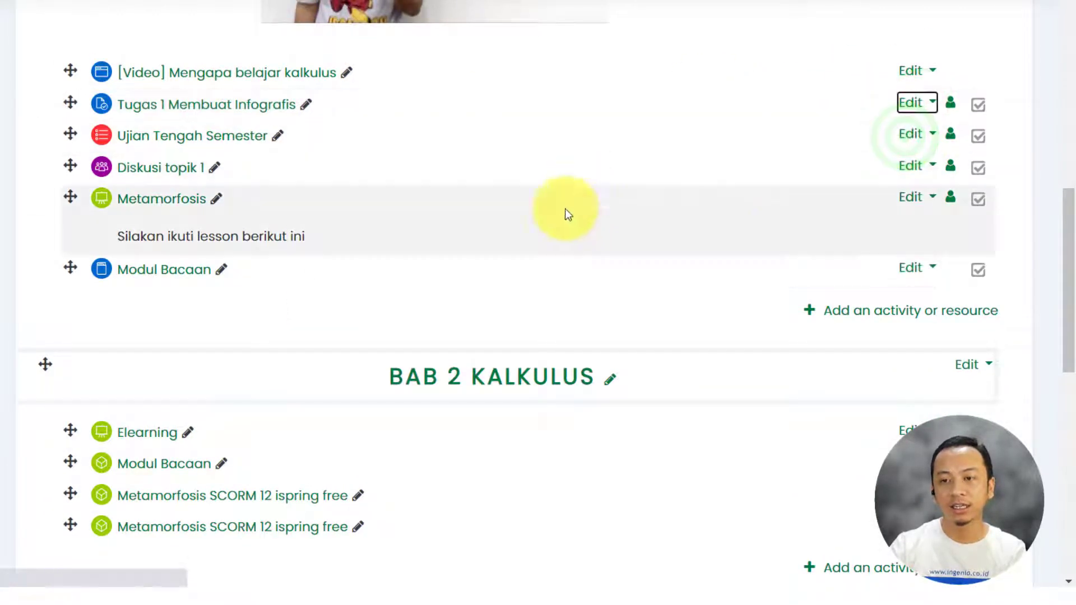
pyautogui.scroll(-10, 444, 359)
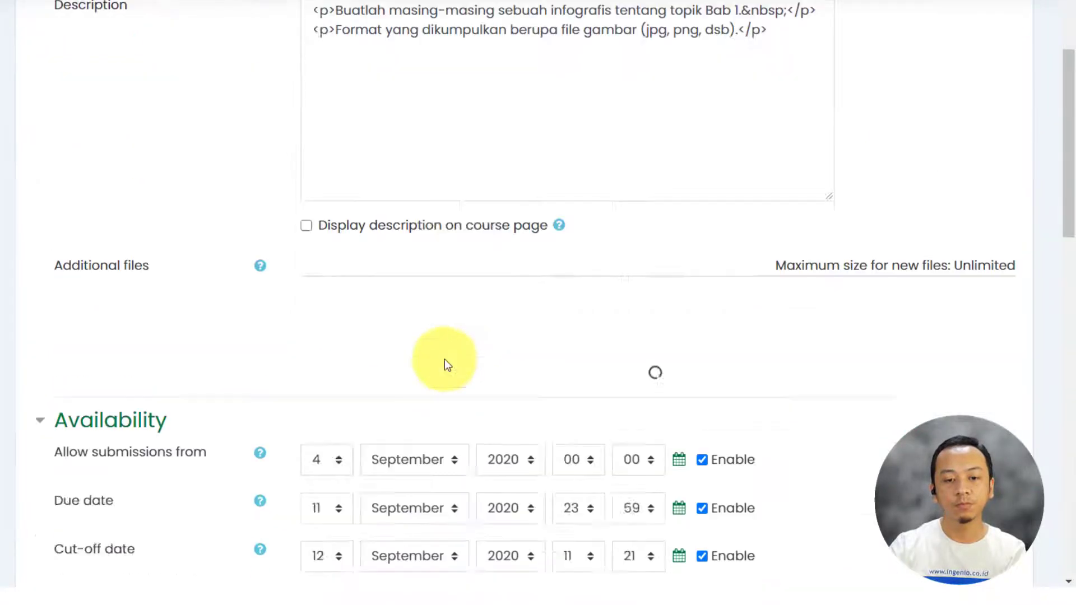
pyautogui.scroll(-10, 426, 371)
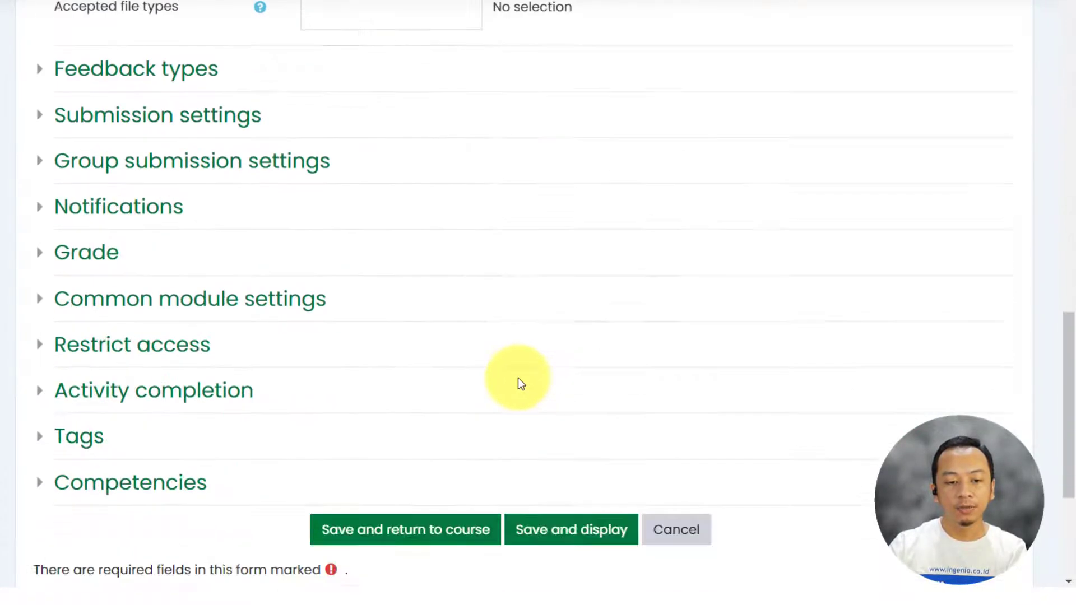
pyautogui.click(216, 392)
pyautogui.scroll(-6, 447, 355)
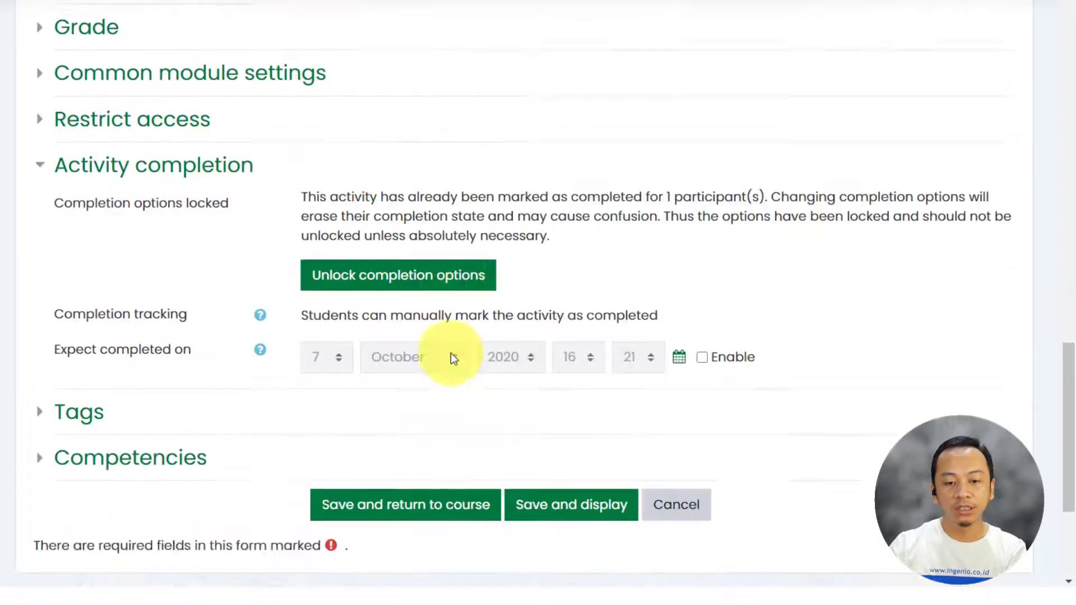
pyautogui.click(432, 155)
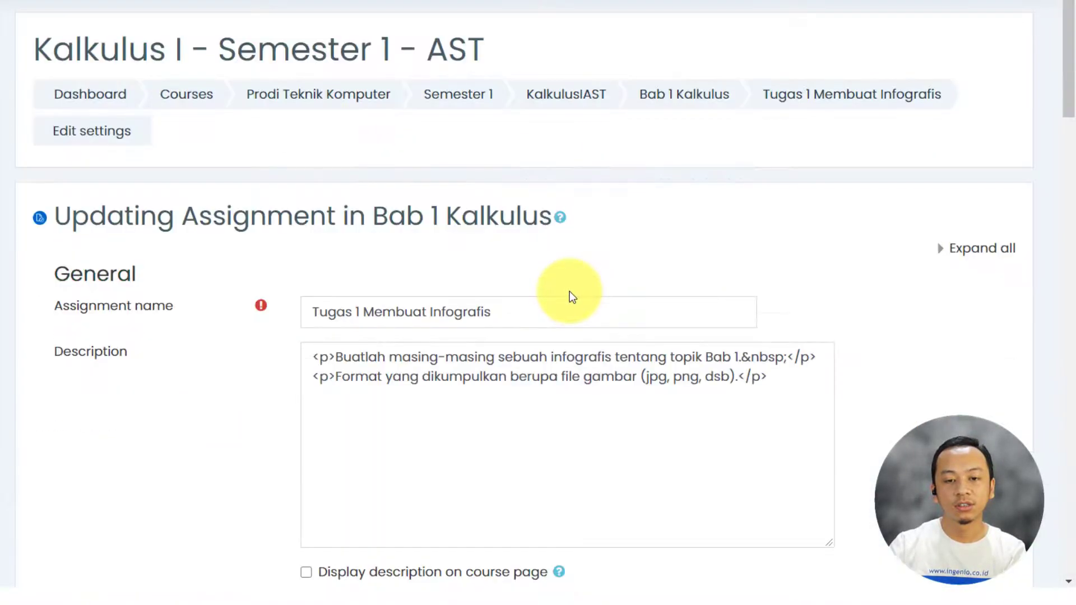
# Set the assignment's completion tracking to "Show activity as complete when conditions are met", try the grade requirement and keep only required submission
pyautogui.scroll(-5, 570, 297)
pyautogui.scroll(-10, 569, 306)
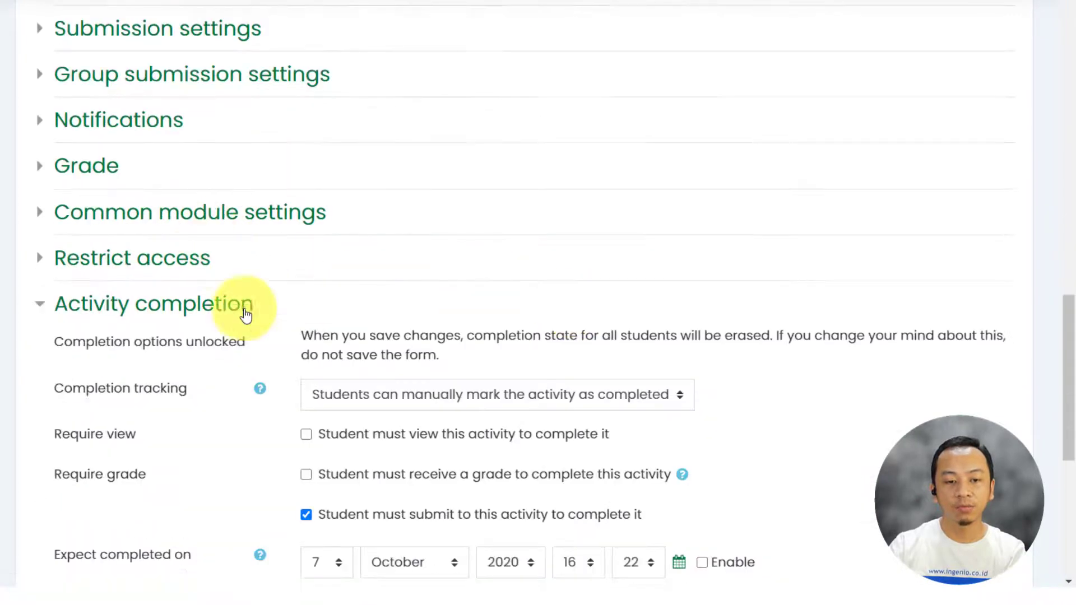
pyautogui.scroll(-4, 340, 342)
pyautogui.click(522, 133)
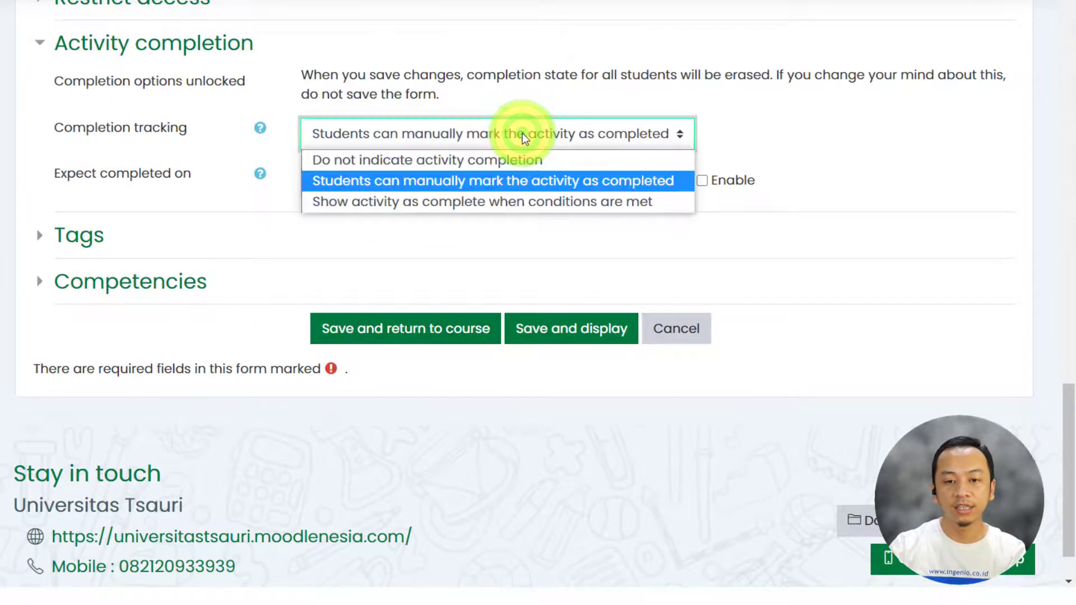
pyautogui.click(365, 204)
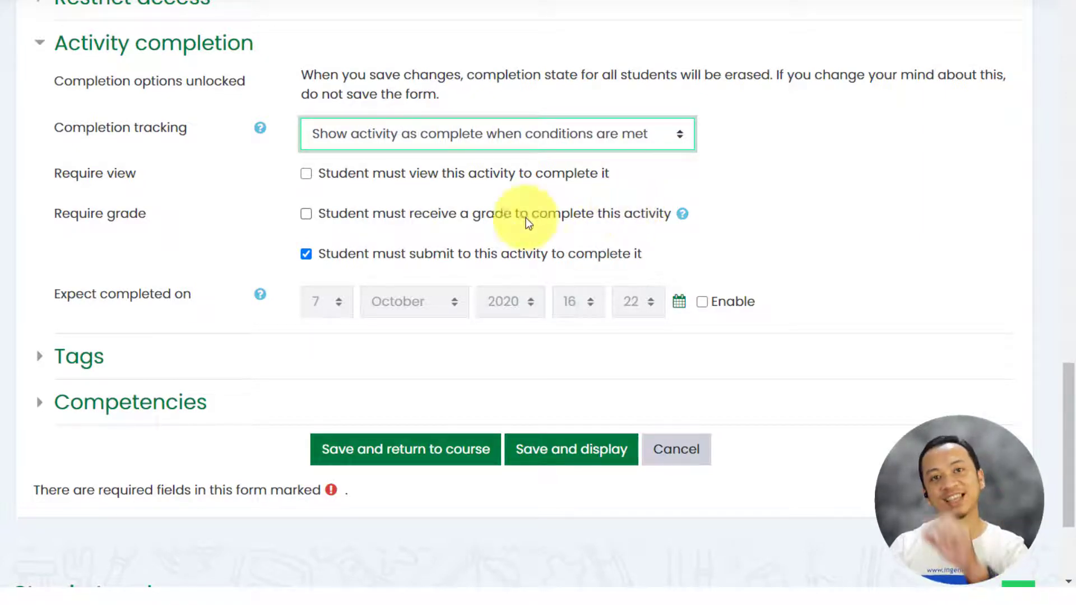
pyautogui.click(306, 214)
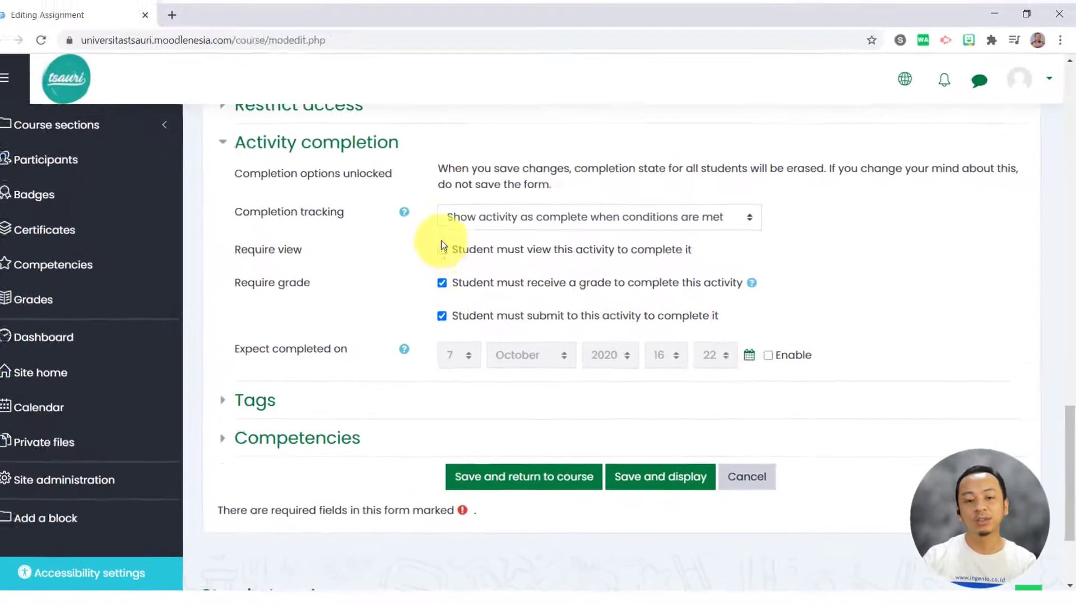
pyautogui.click(455, 289)
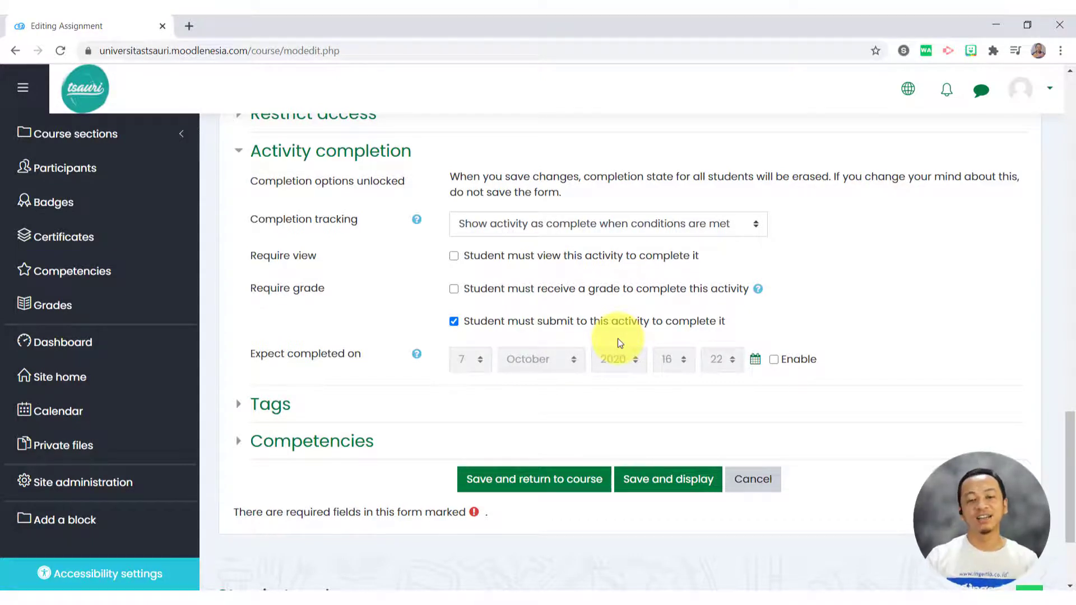
# Leave the assignment settings without saving the completion changes and return to the course page
pyautogui.scroll(4, 631, 382)
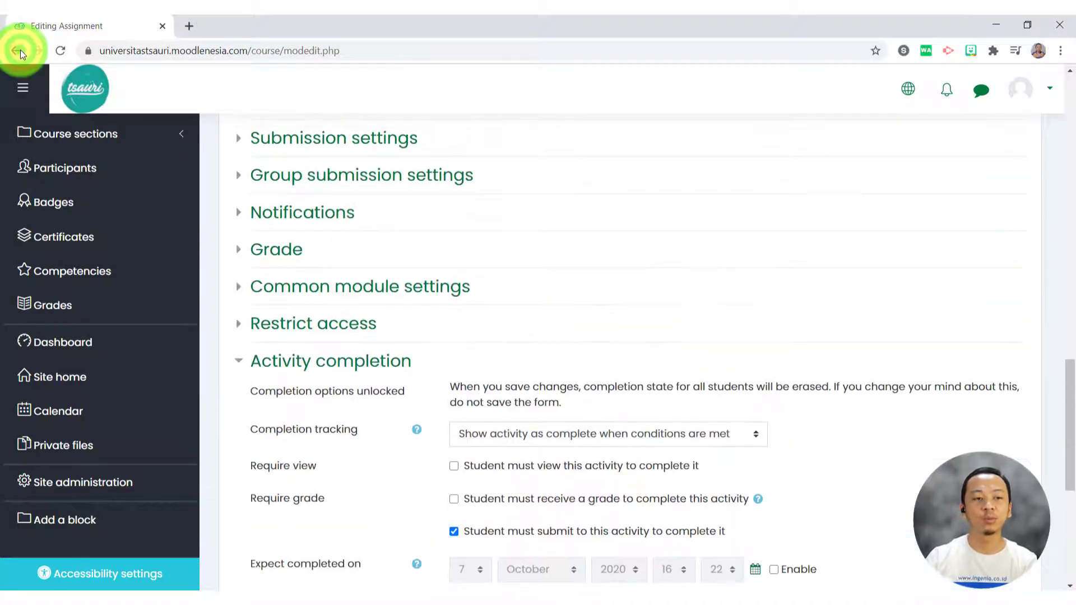
pyautogui.click(19, 53)
pyautogui.click(620, 132)
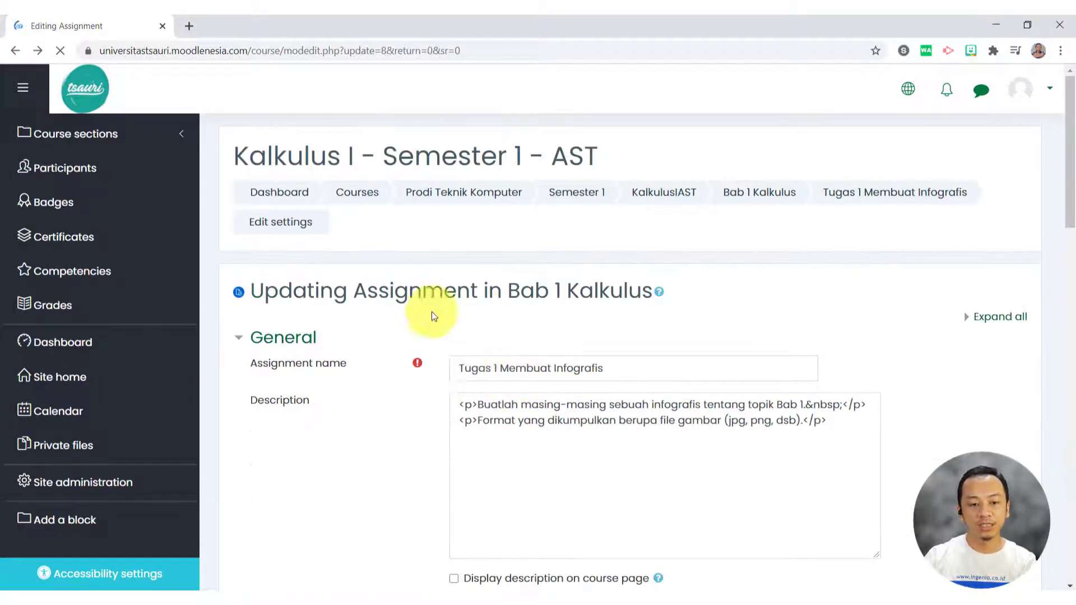
pyautogui.scroll(-15, 670, 201)
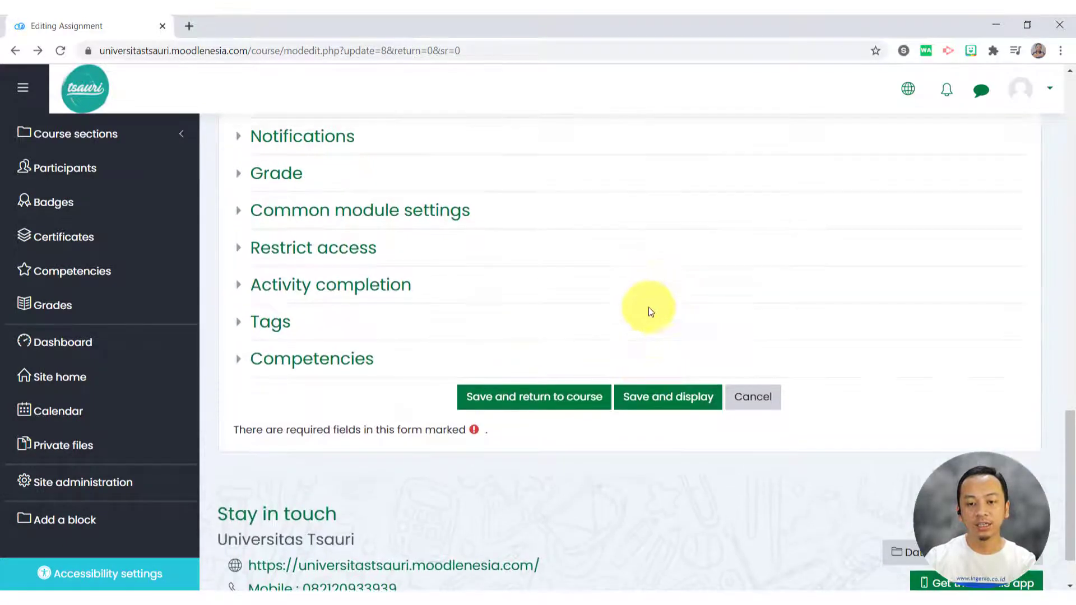
pyautogui.click(746, 403)
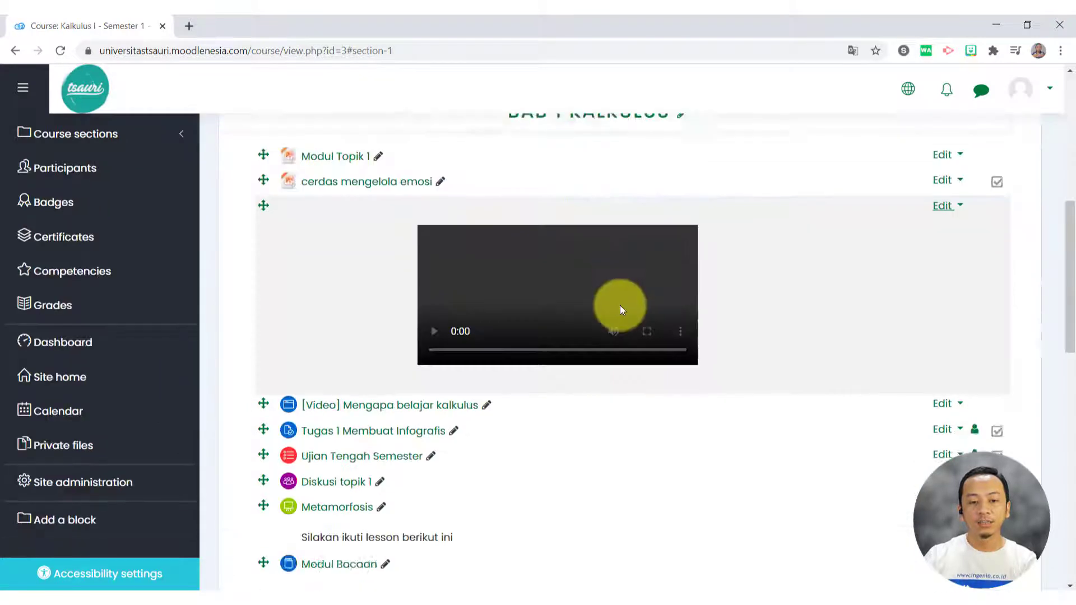
# Open the settings of the Ujian Tengah Semester quiz in Bab 1 and expand its activity completion options
pyautogui.scroll(-4, 610, 309)
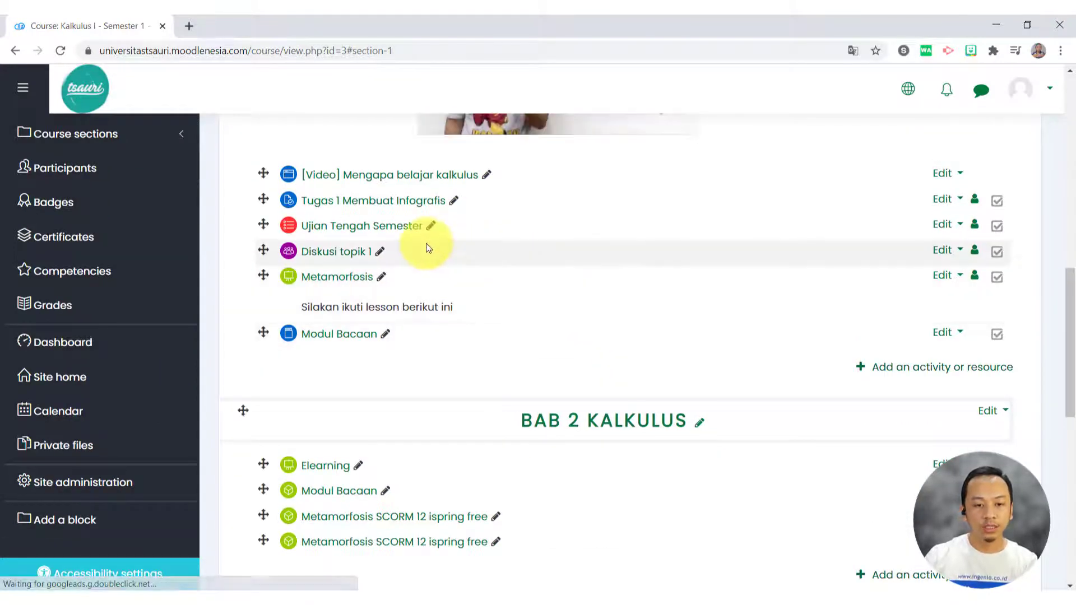
pyautogui.click(941, 226)
pyautogui.click(917, 249)
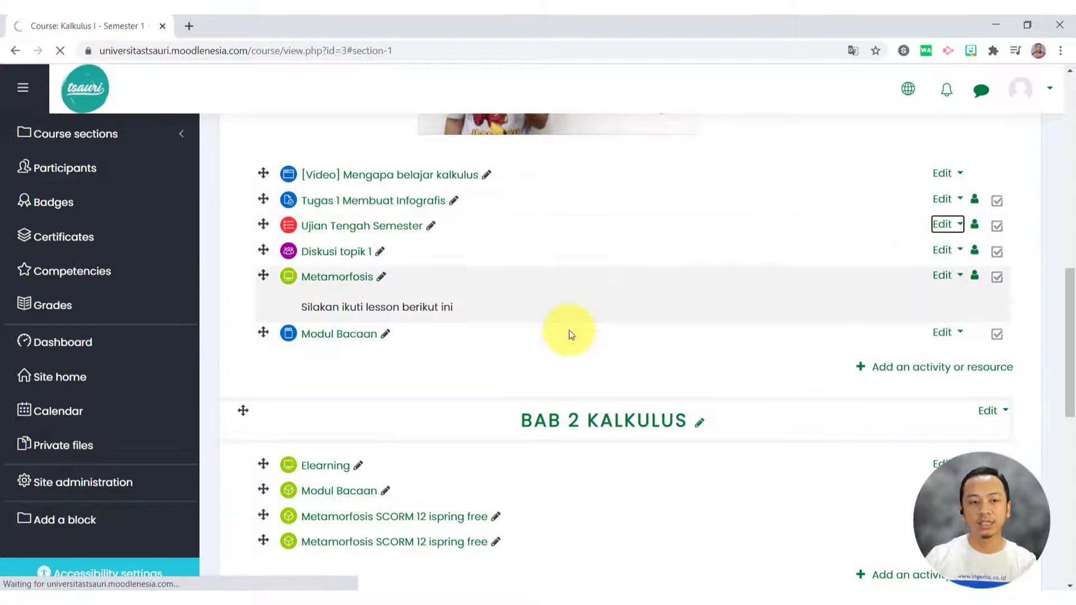
pyautogui.scroll(-10, 557, 349)
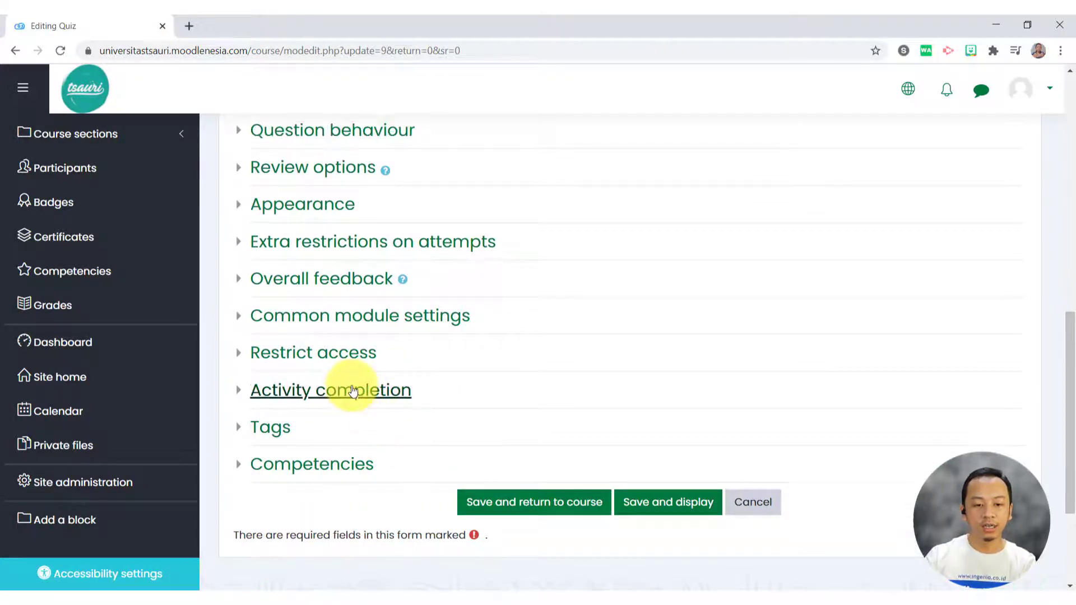
pyautogui.click(361, 393)
pyautogui.scroll(-2, 569, 311)
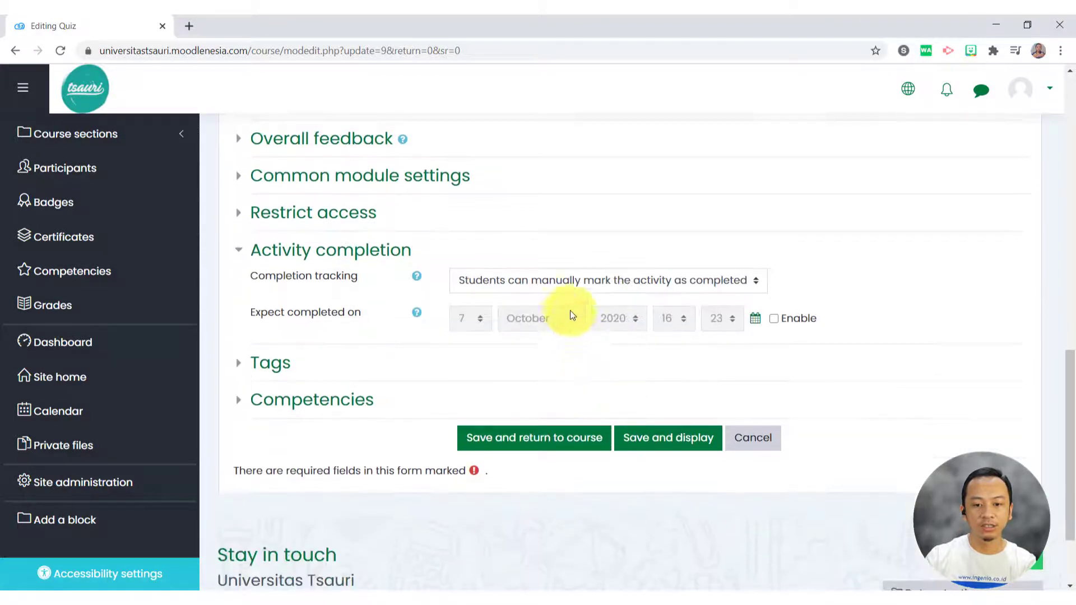
# Set the quiz's completion tracking to "Show activity as complete when conditions are met", requiring a grade and a passing grade
pyautogui.click(560, 286)
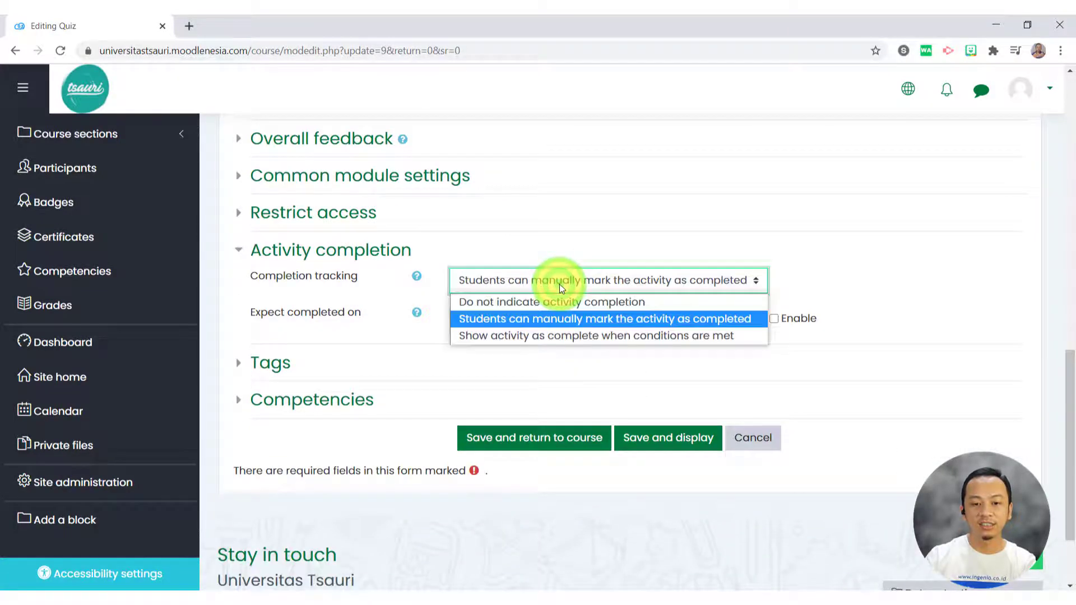
pyautogui.click(556, 335)
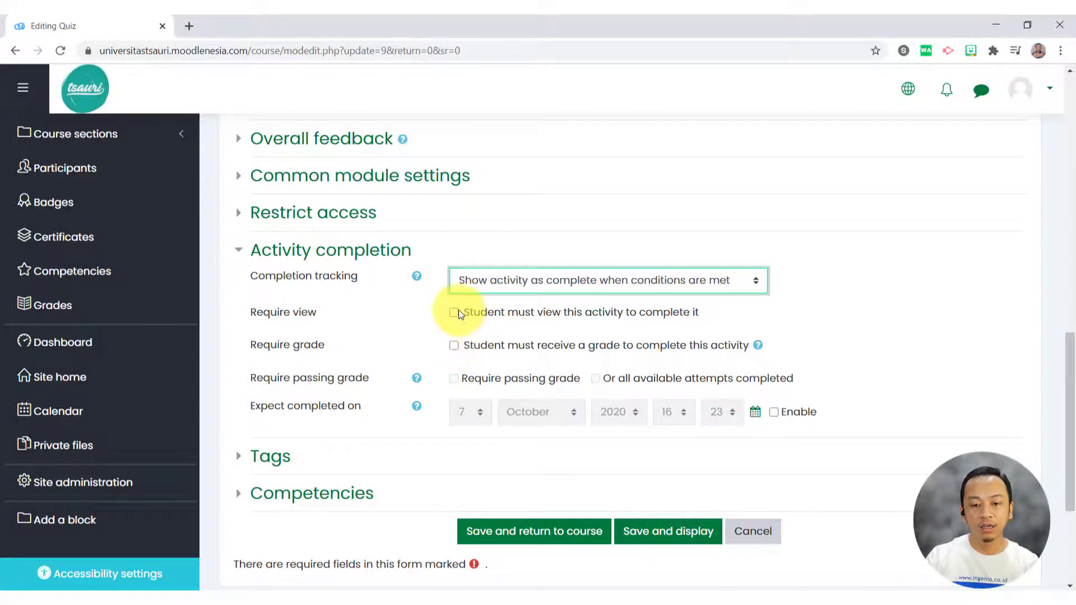
pyautogui.click(453, 345)
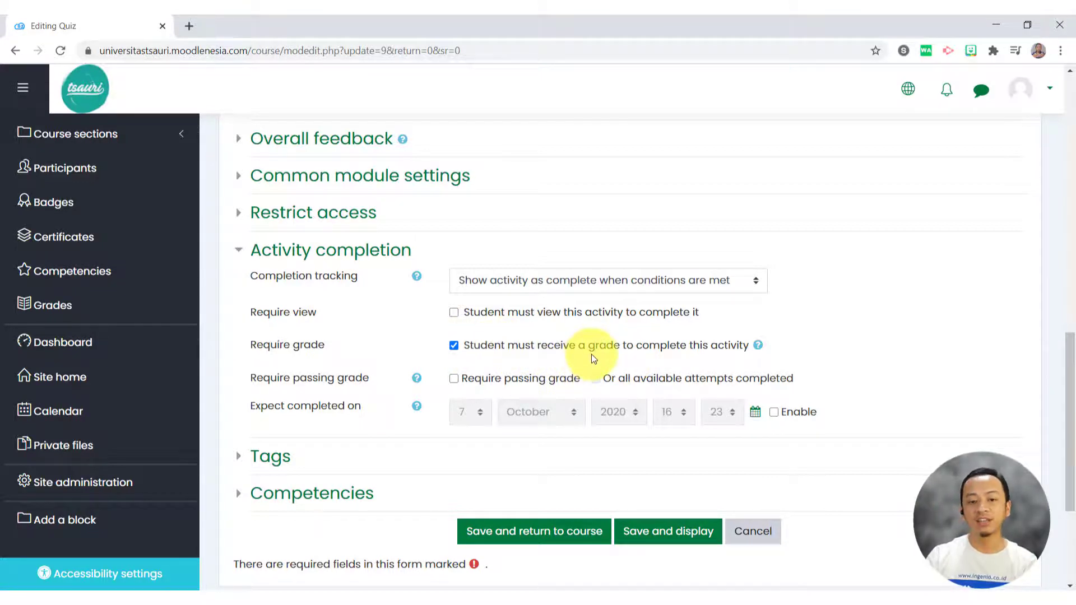
pyautogui.click(499, 383)
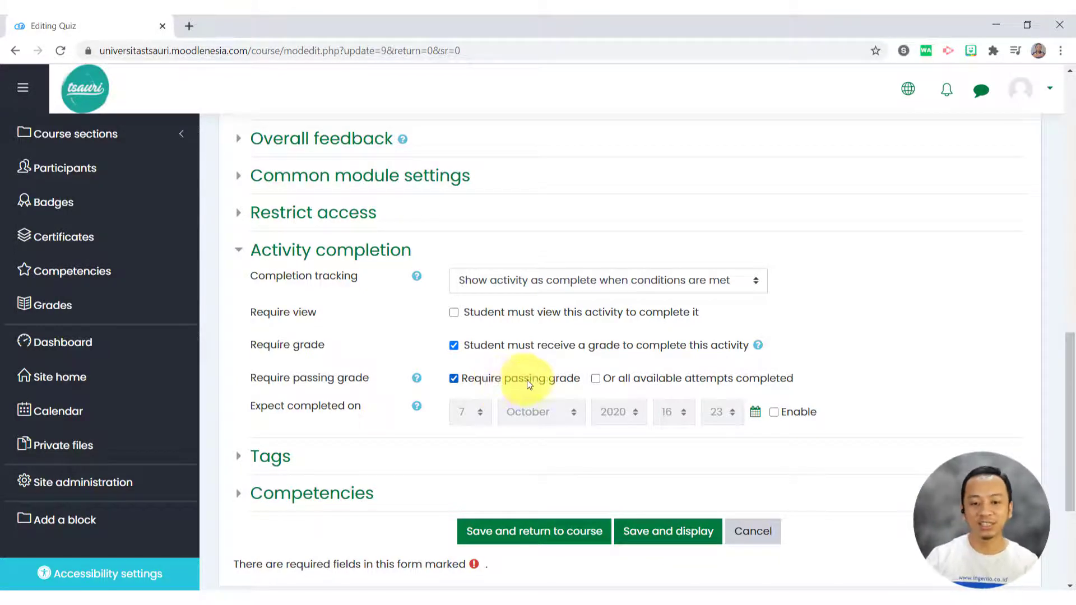
# Expand the quiz's grade settings and set its grade to pass to 60.00
pyautogui.scroll(4, 589, 378)
pyautogui.scroll(10, 592, 377)
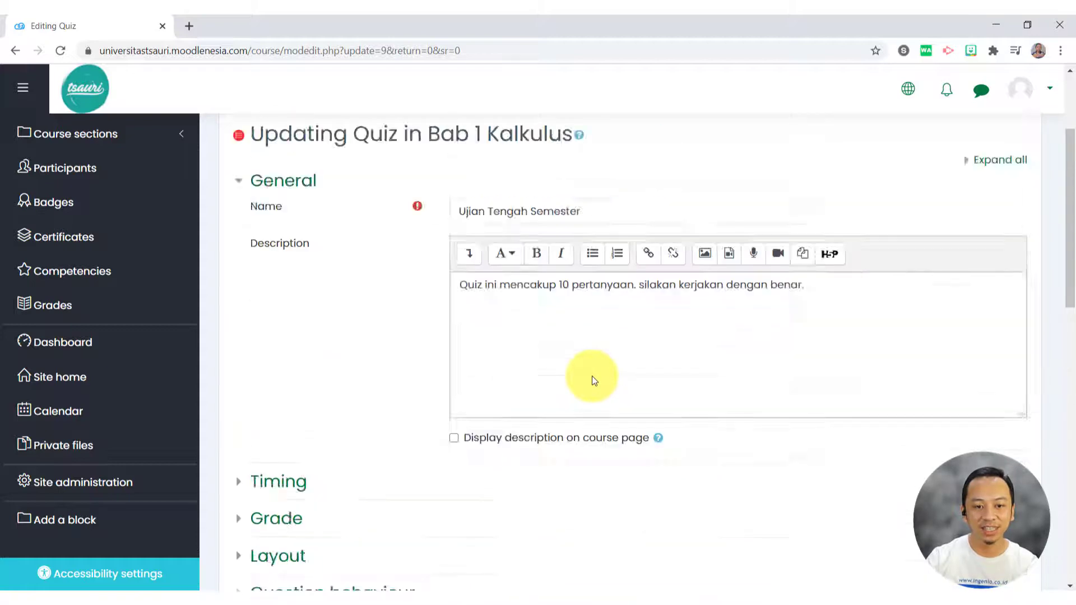
pyautogui.scroll(-13, 593, 376)
pyautogui.scroll(-3, 491, 352)
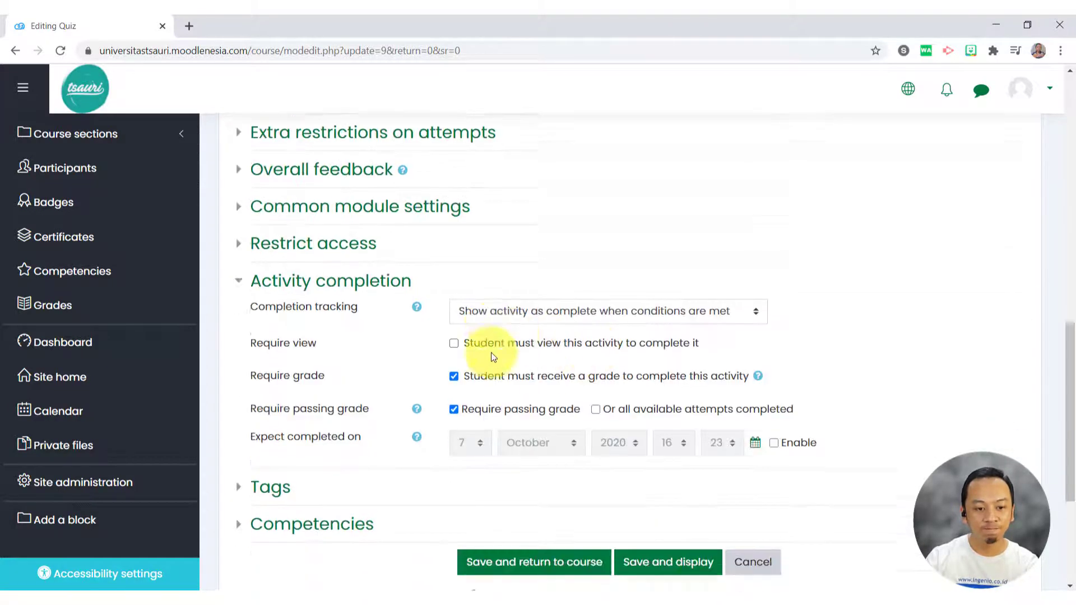
pyautogui.scroll(4, 533, 362)
pyautogui.scroll(4, 533, 362)
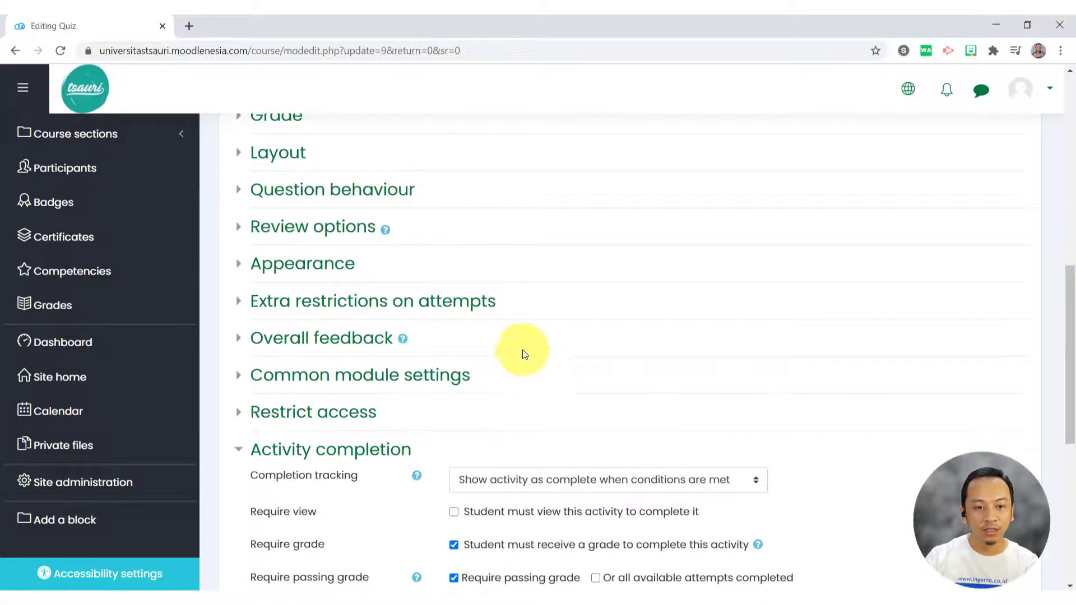
pyautogui.click(295, 257)
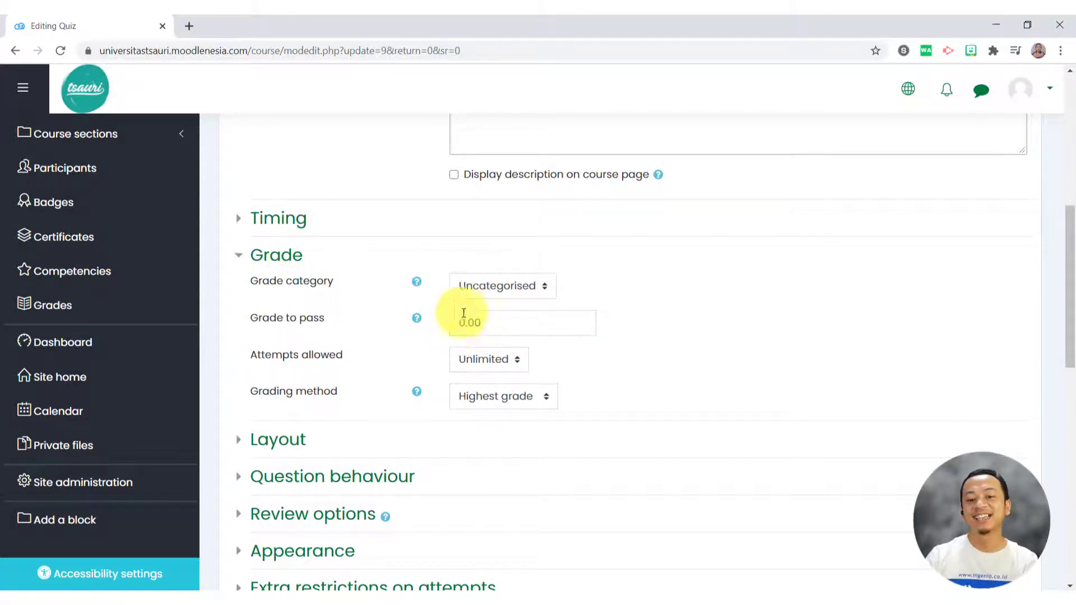
pyautogui.click(456, 321)
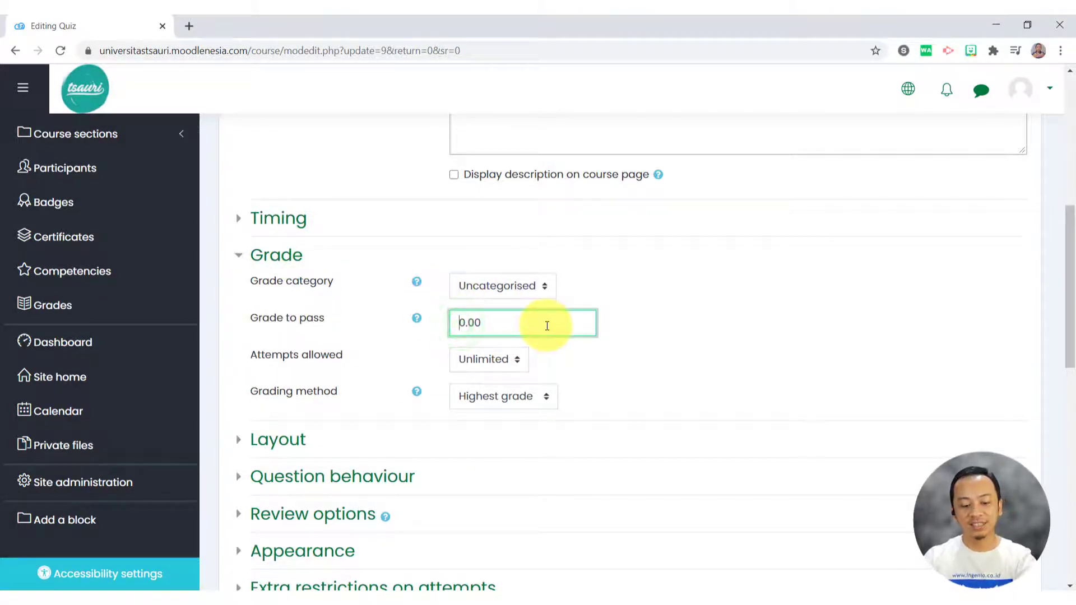
pyautogui.write('6')
pyautogui.click(661, 314)
# Review the quiz's completion conditions, leave its settings without saving and return to the KalkulusIAST course page
pyautogui.scroll(-8, 678, 350)
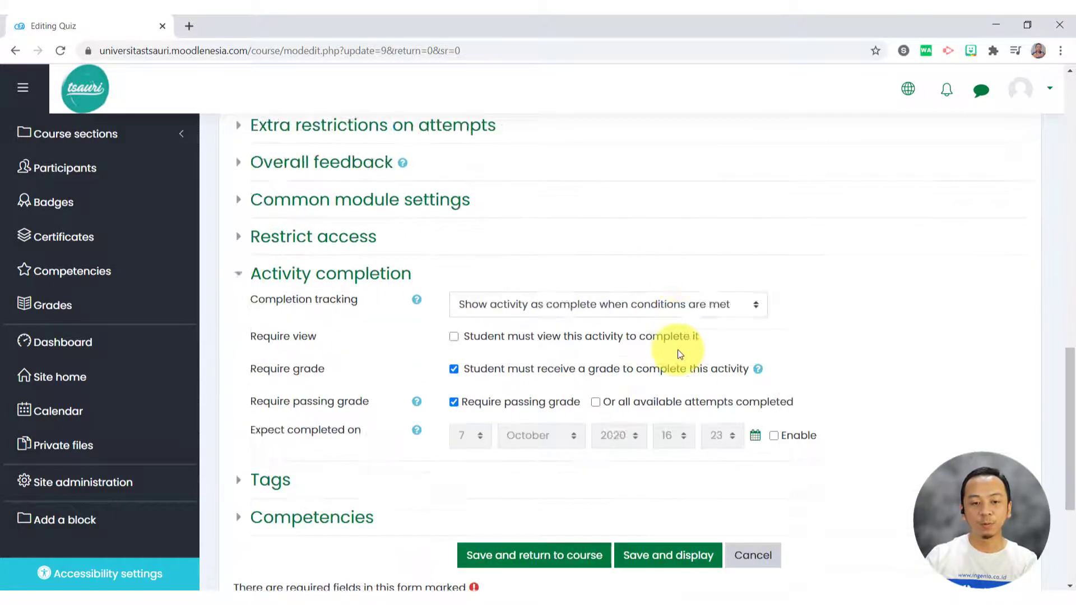
pyautogui.scroll(-2, 678, 350)
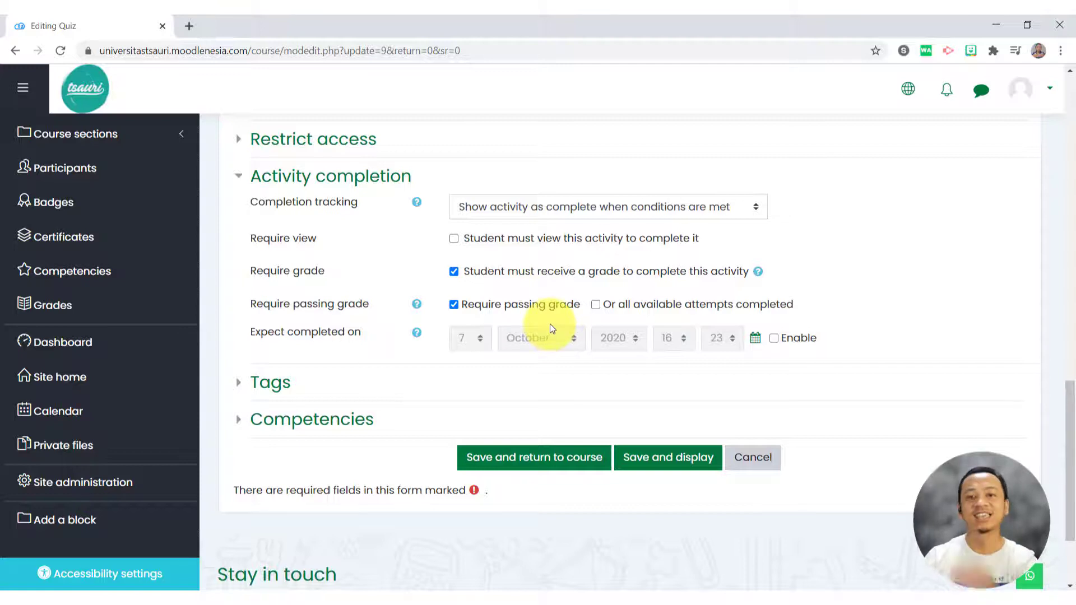
pyautogui.scroll(1, 571, 351)
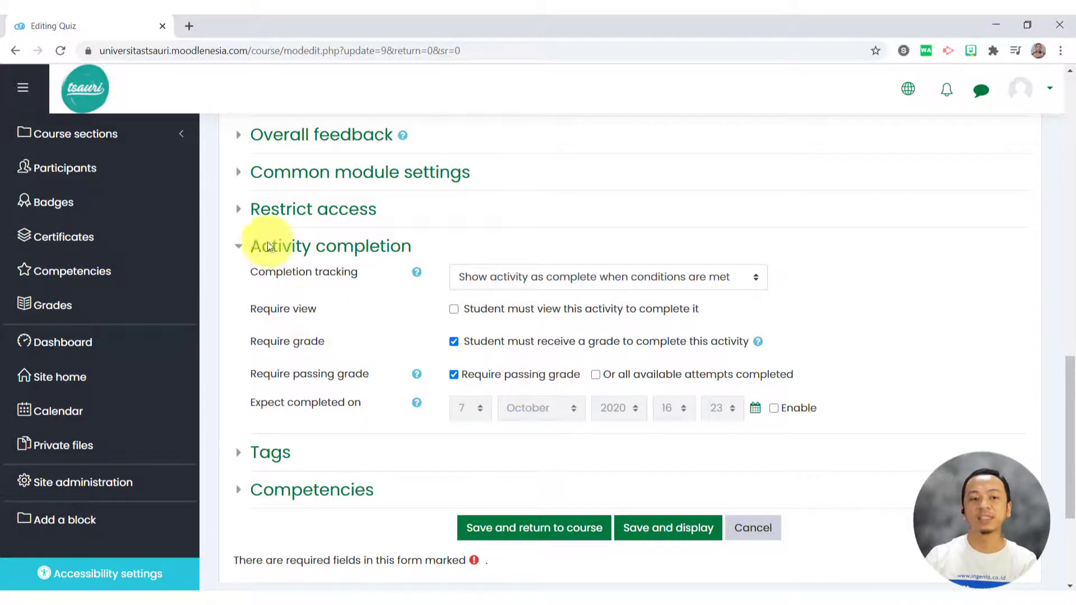
pyautogui.scroll(12, 276, 240)
pyautogui.scroll(3, 467, 264)
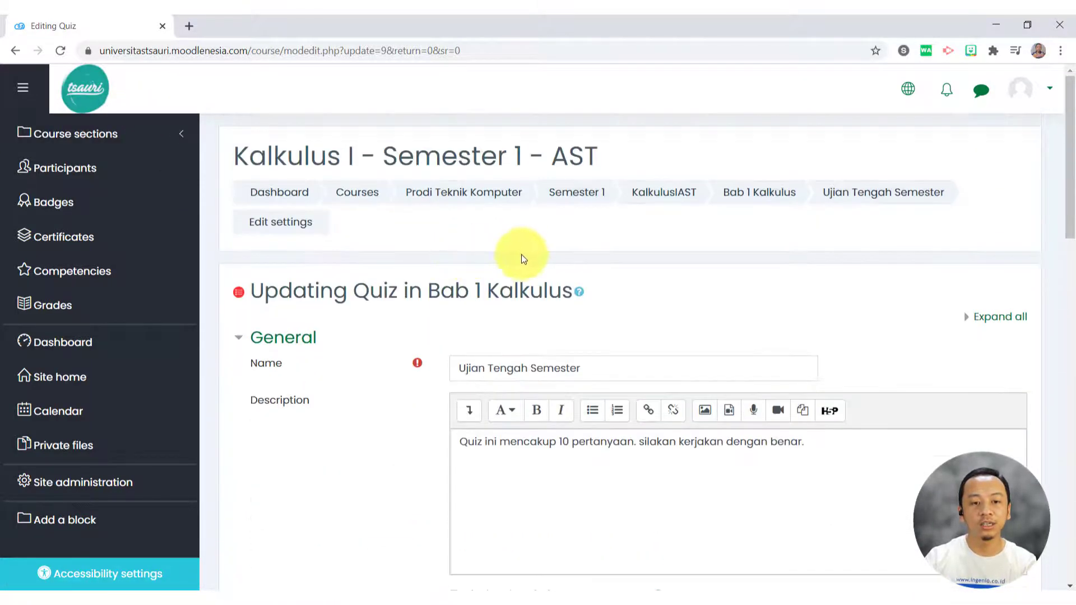
pyautogui.click(665, 197)
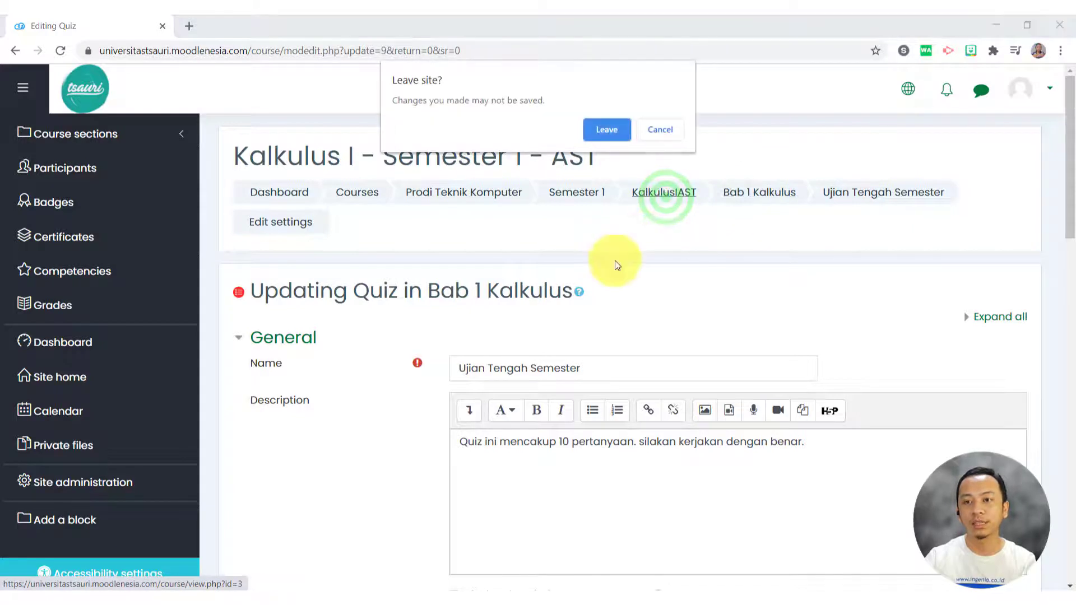
pyautogui.click(599, 127)
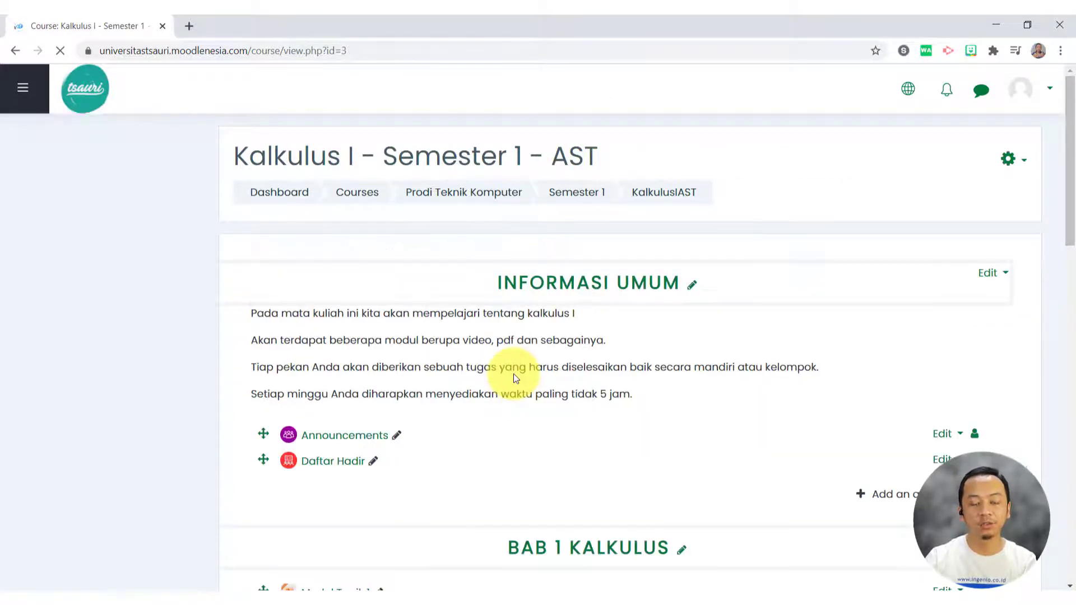
# Look through the course page's sections and examine which activities in Informasi Umum, Bab 1, Bab 2 and Topic 3 have completion checkboxes
pyautogui.scroll(-7, 513, 374)
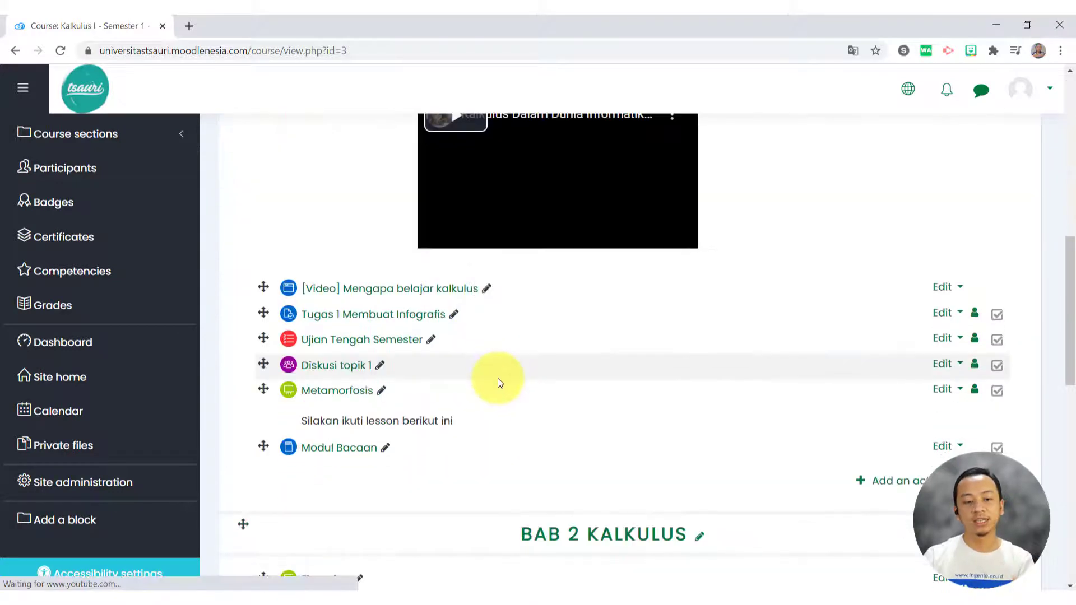
pyautogui.scroll(10, 516, 415)
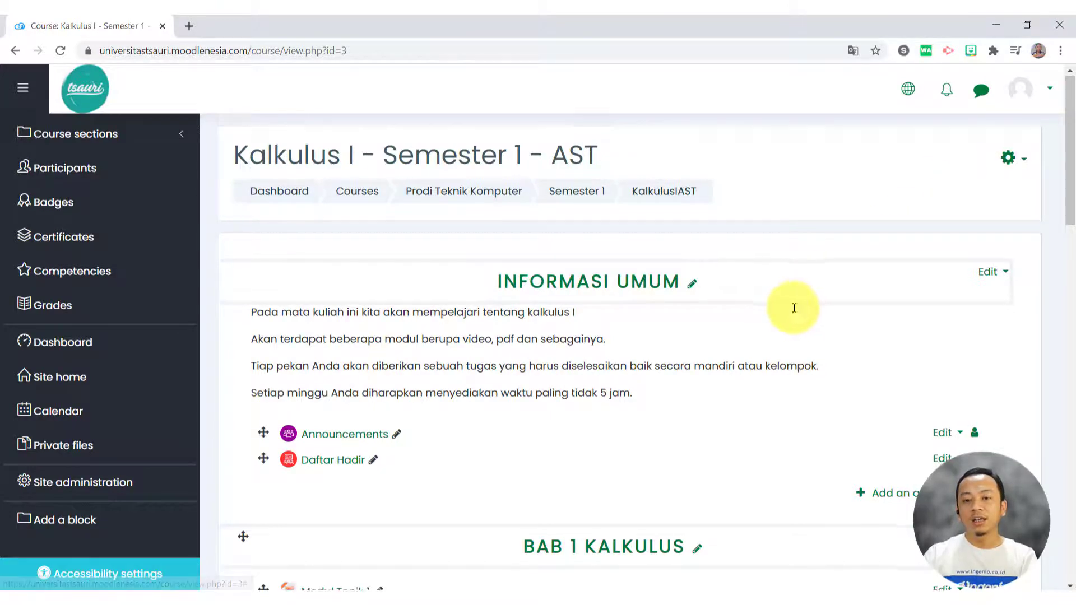
pyautogui.scroll(-7, 778, 313)
pyautogui.scroll(-5, 761, 344)
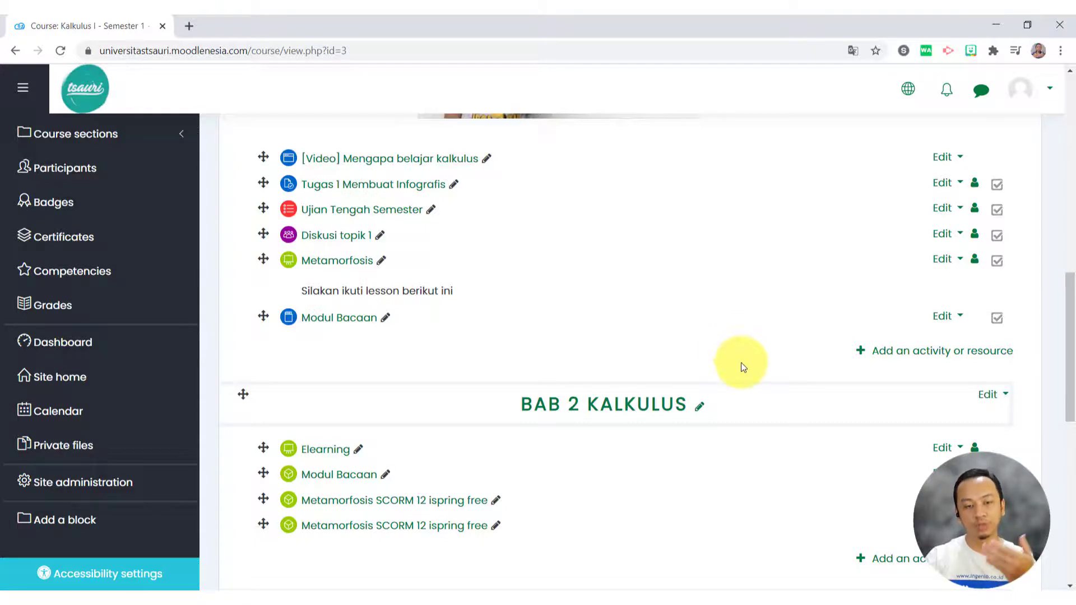
pyautogui.scroll(10, 740, 362)
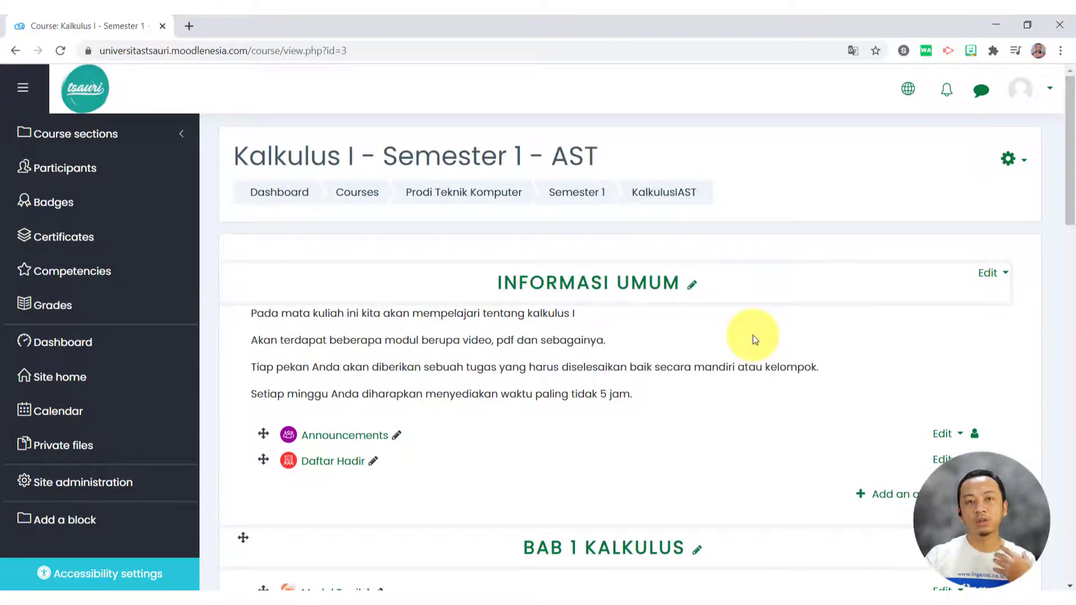
pyautogui.scroll(-10, 757, 332)
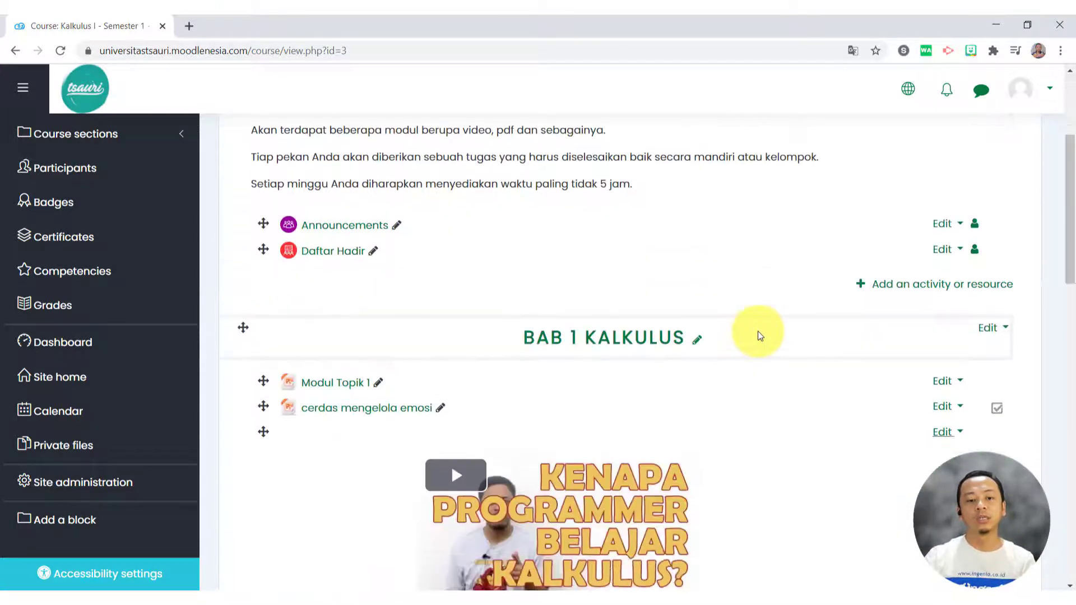
pyautogui.scroll(-6, 760, 335)
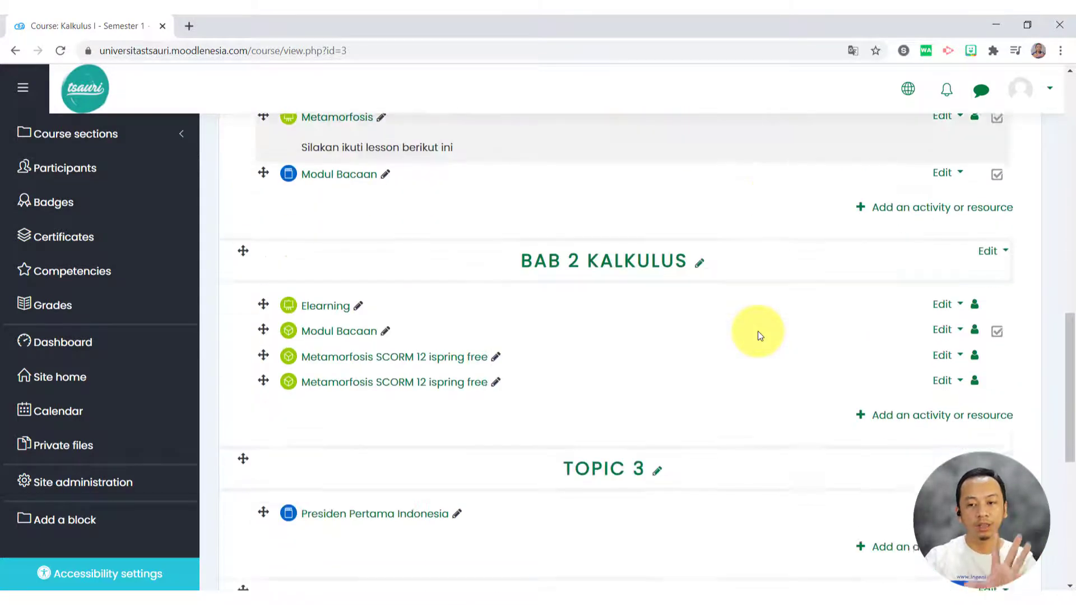
pyautogui.scroll(8, 758, 345)
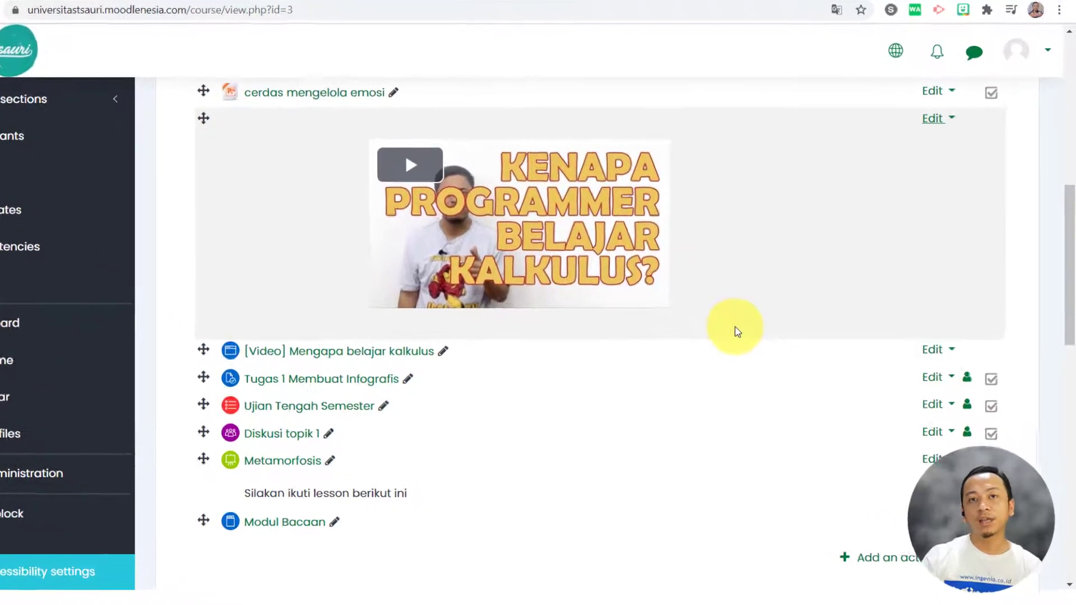
pyautogui.scroll(10, 684, 304)
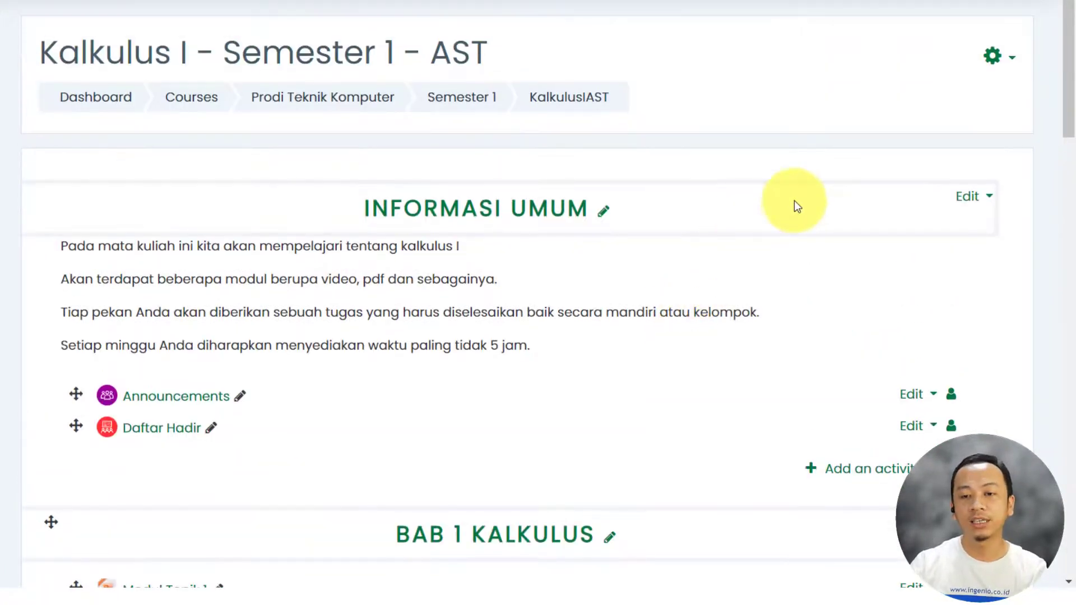
# Open the course completion settings and switch to bulk editing of activity completion
pyautogui.click(990, 56)
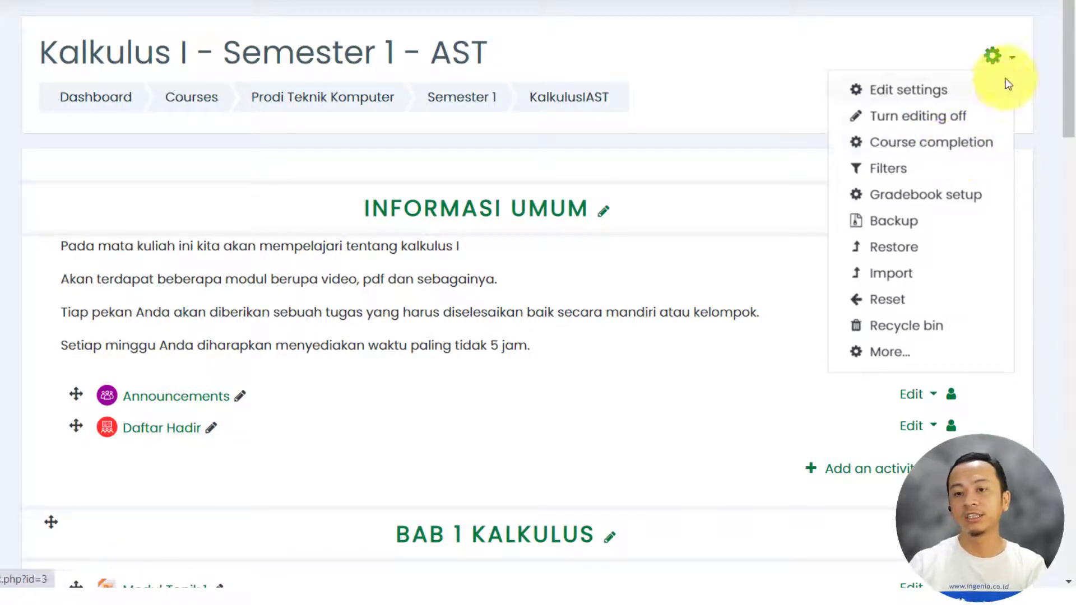
pyautogui.click(995, 56)
pyautogui.click(994, 55)
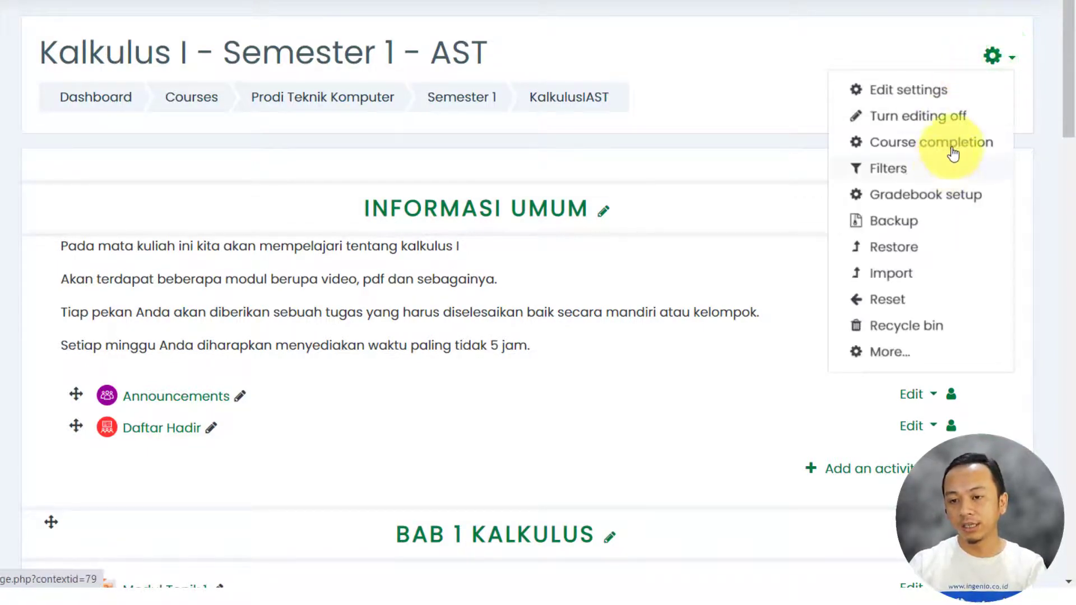
pyautogui.click(952, 145)
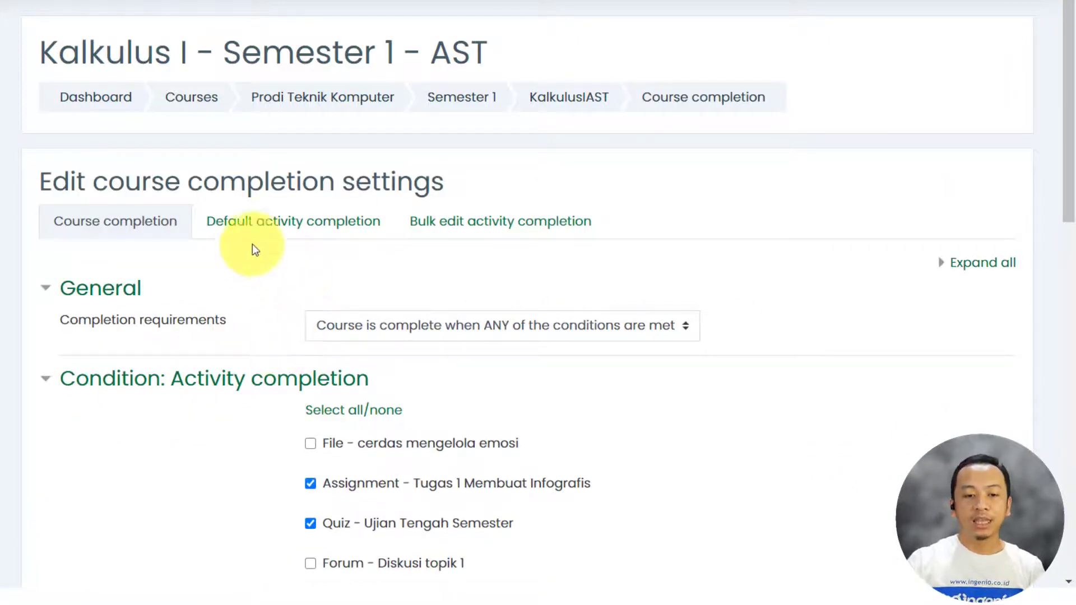
pyautogui.click(464, 224)
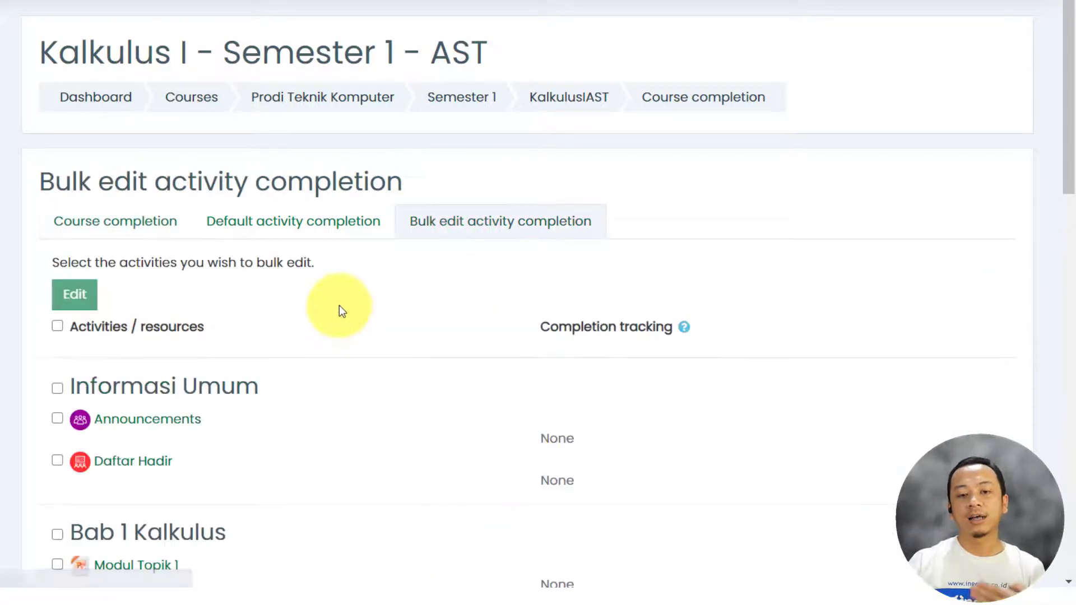
# Select the Announcements and Daftar Hadir activities in Informasi Umum and open them for bulk editing
pyautogui.scroll(-2, 338, 307)
pyautogui.scroll(-3, 337, 307)
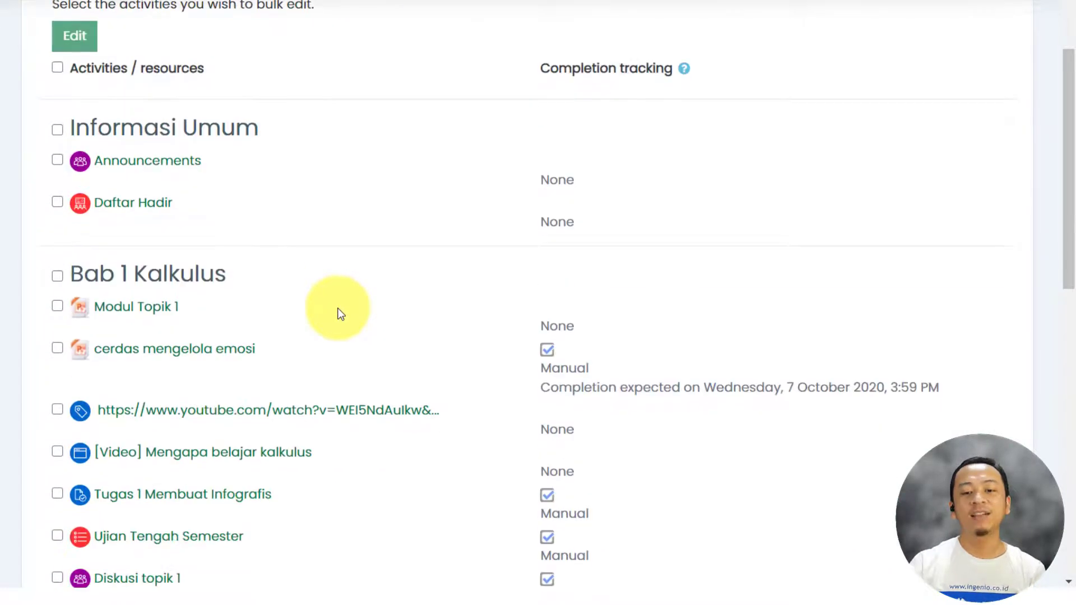
pyautogui.scroll(-3, 341, 313)
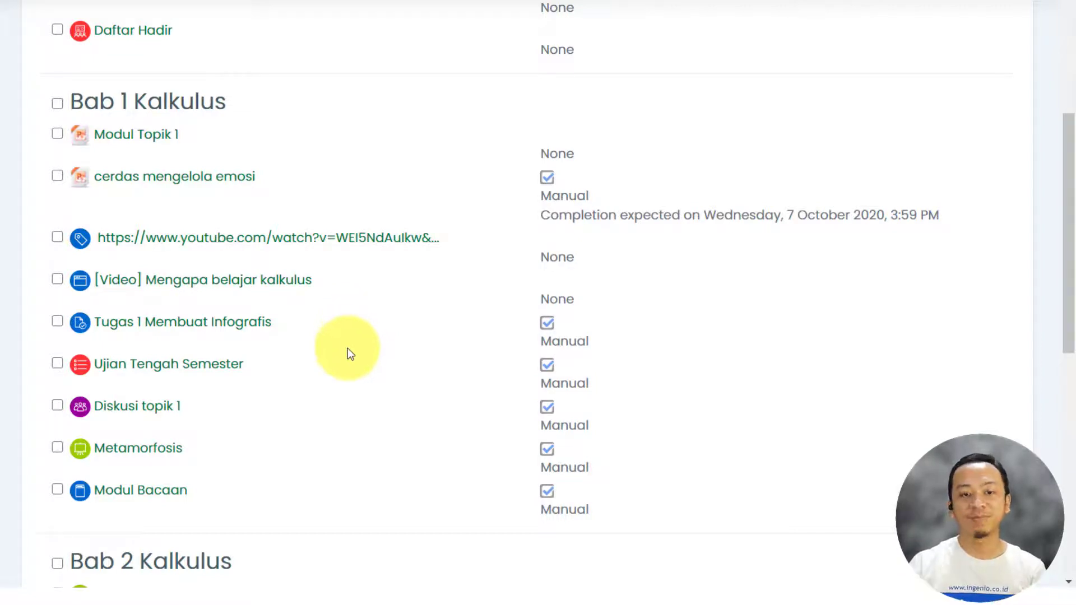
pyautogui.scroll(5, 348, 353)
pyautogui.scroll(-2, 122, 253)
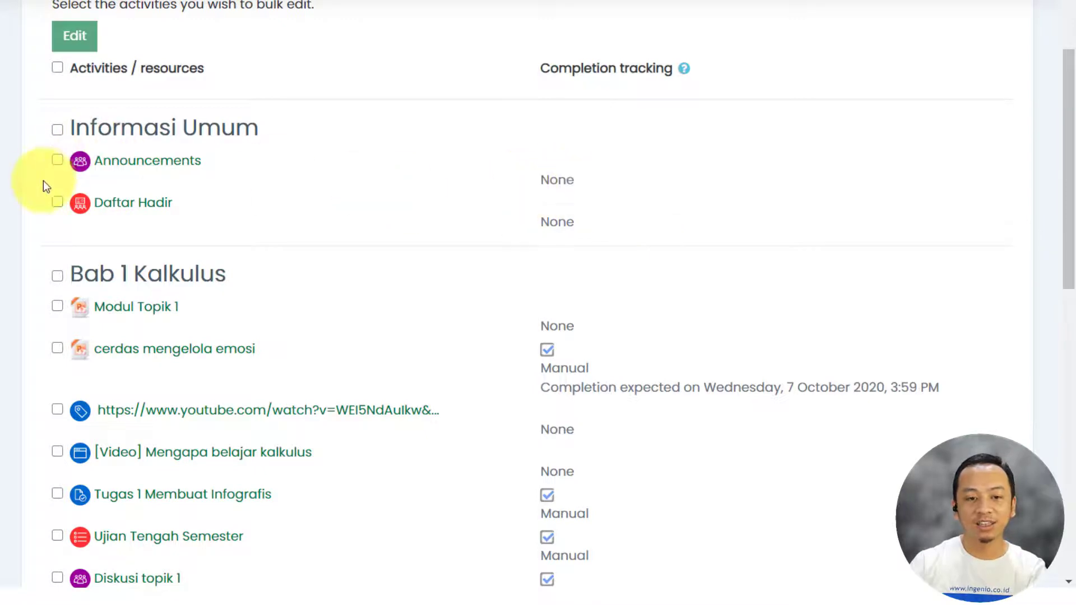
pyautogui.click(57, 201)
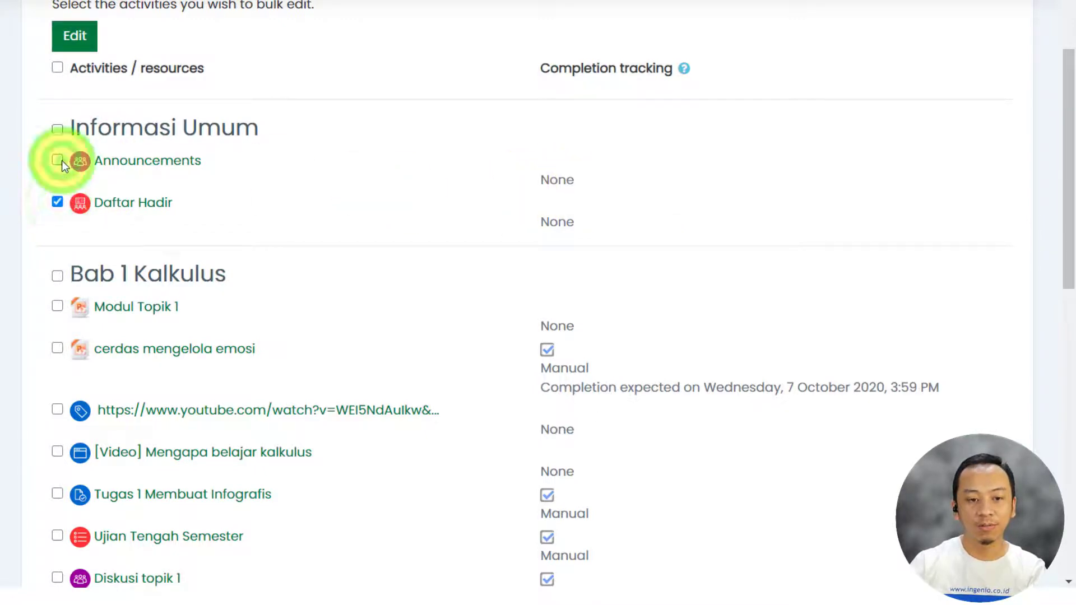
pyautogui.click(58, 160)
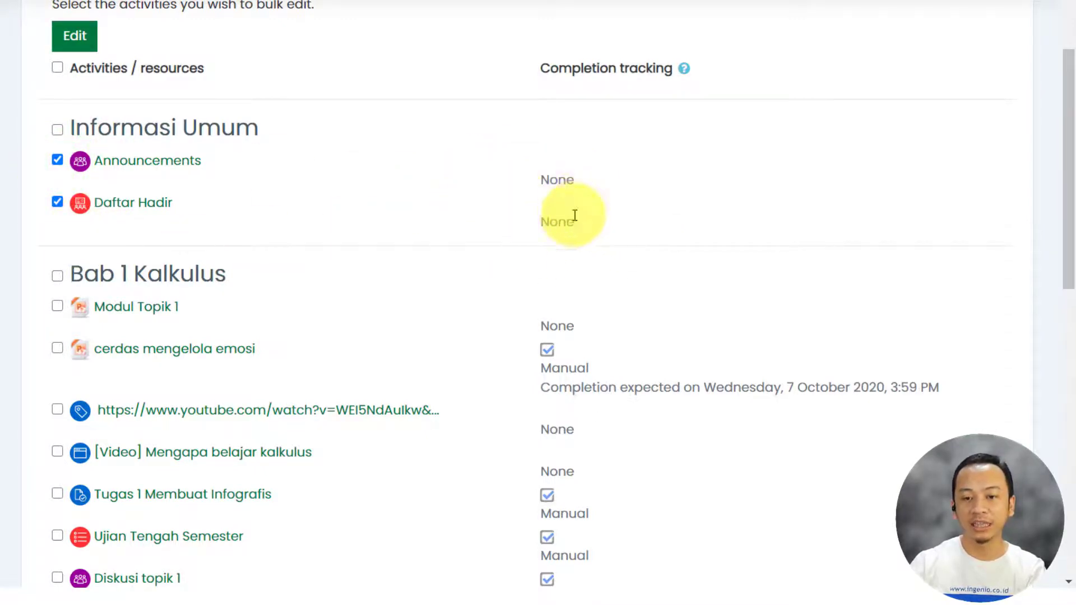
pyautogui.scroll(3, 319, 250)
pyautogui.click(73, 209)
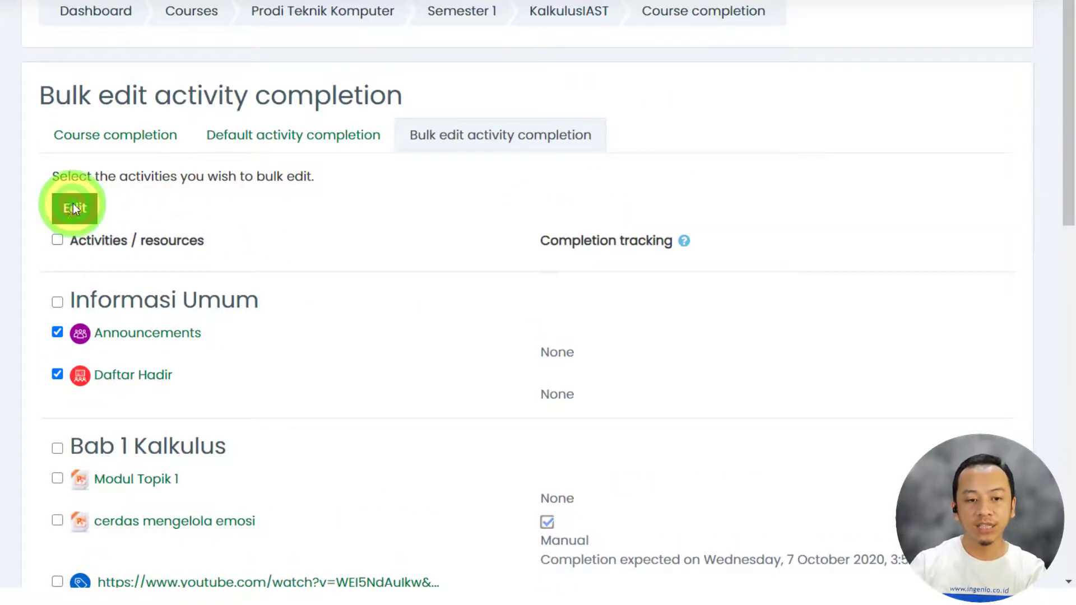
# Set completion tracking for both activities to "Students can manually mark the activity as completed" and save the changes
pyautogui.scroll(-2, 381, 270)
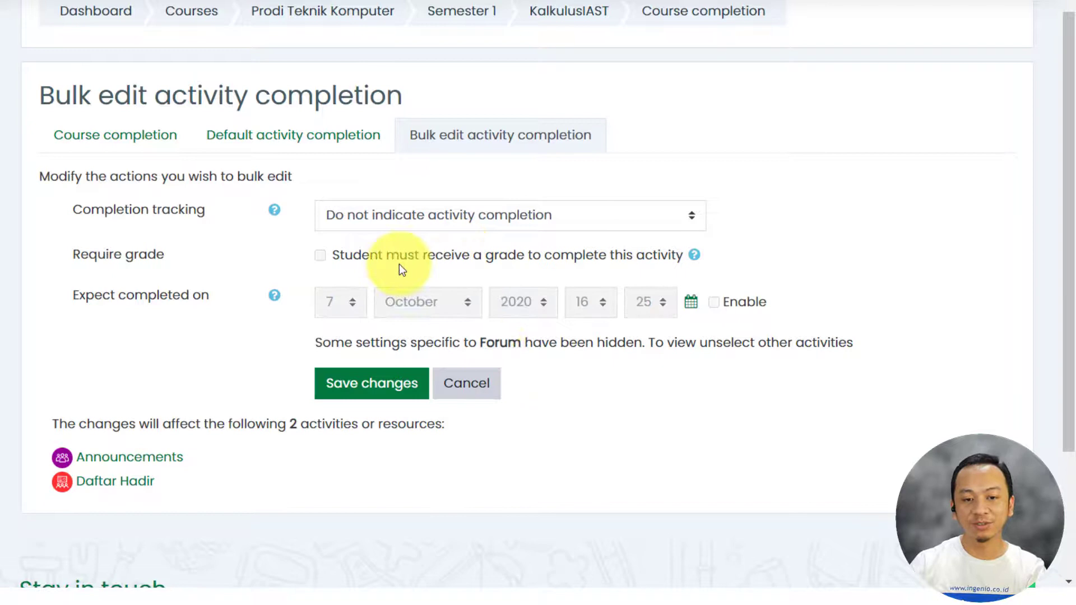
pyautogui.click(394, 209)
pyautogui.click(449, 264)
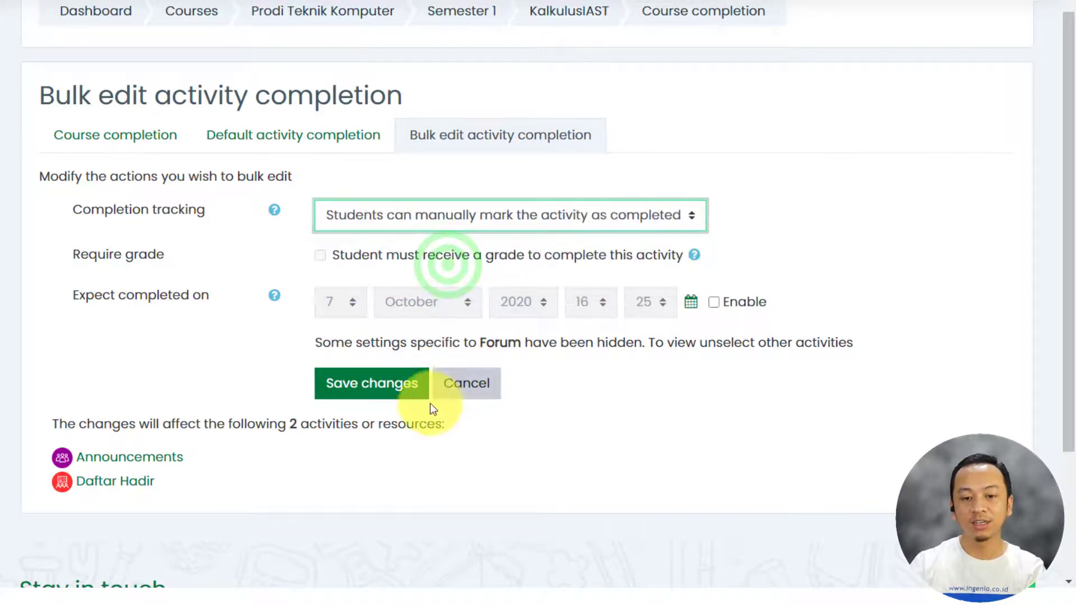
pyautogui.click(361, 383)
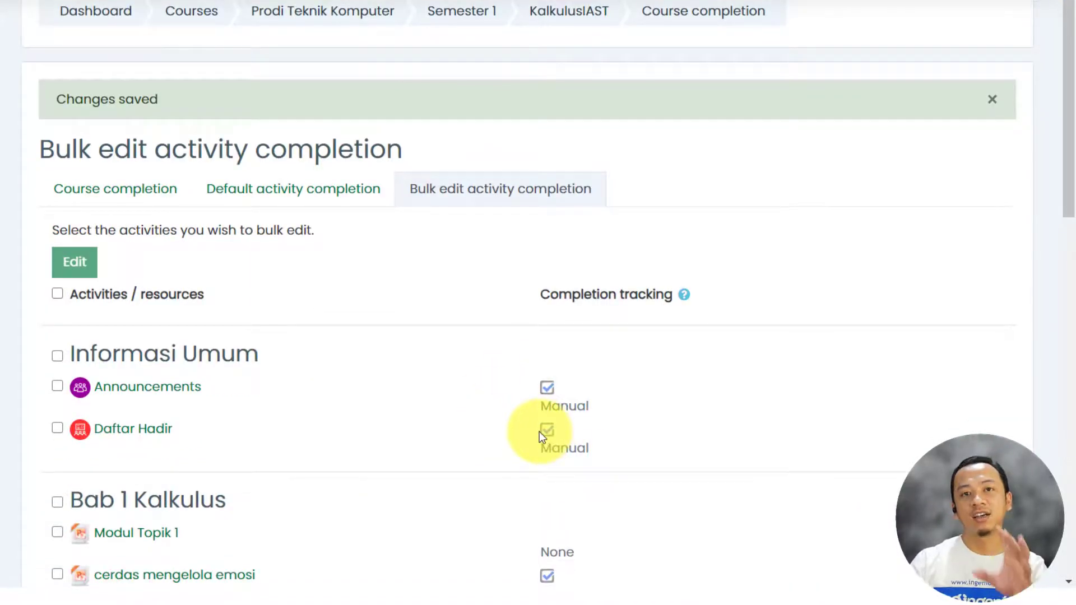
# Check the bulk completion tracking list, return to the KalkulusIAST course page and open its full course administration page
pyautogui.scroll(-7, 211, 319)
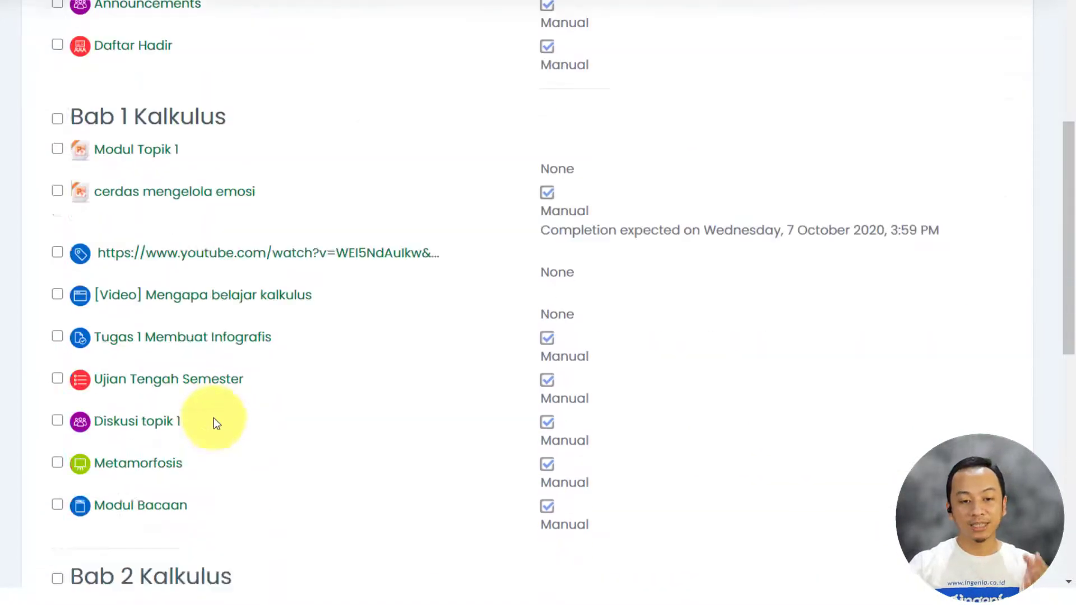
pyautogui.scroll(-2, 224, 421)
pyautogui.scroll(6, 353, 429)
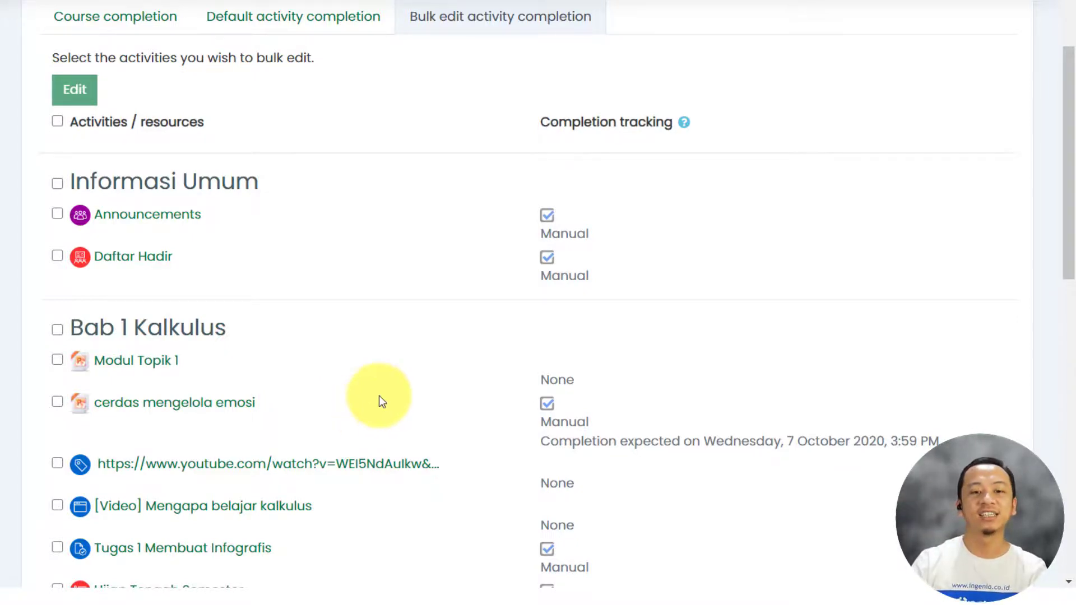
pyautogui.scroll(5, 379, 396)
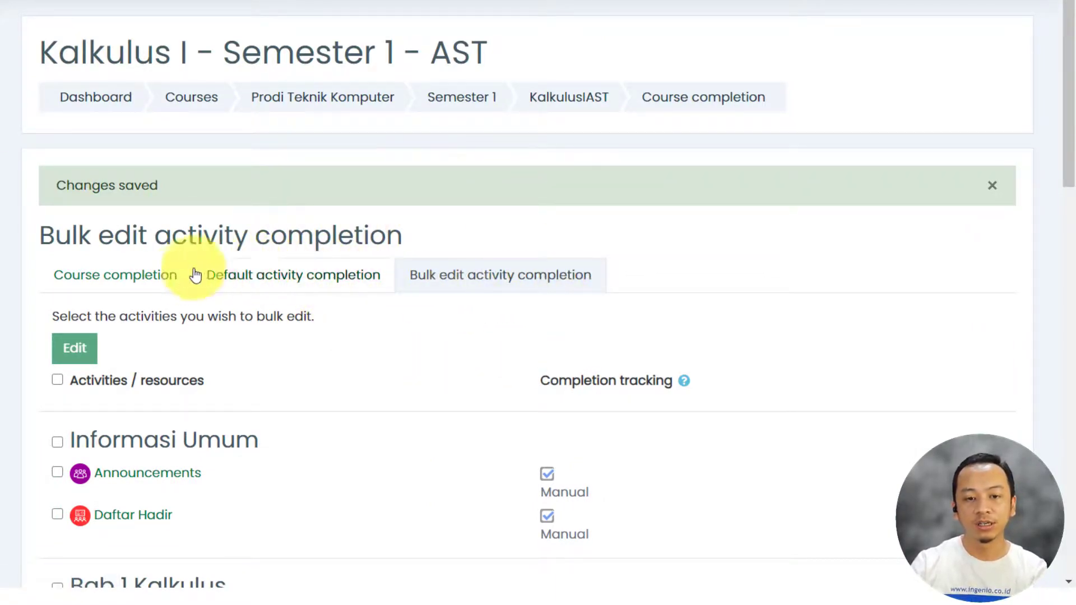
pyautogui.click(581, 106)
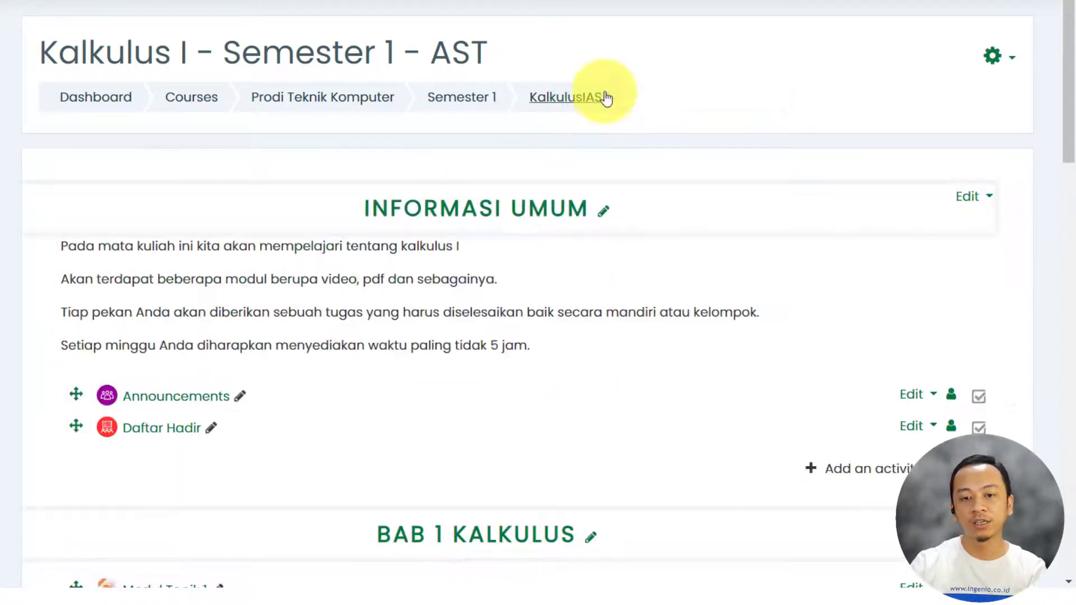
pyautogui.click(991, 61)
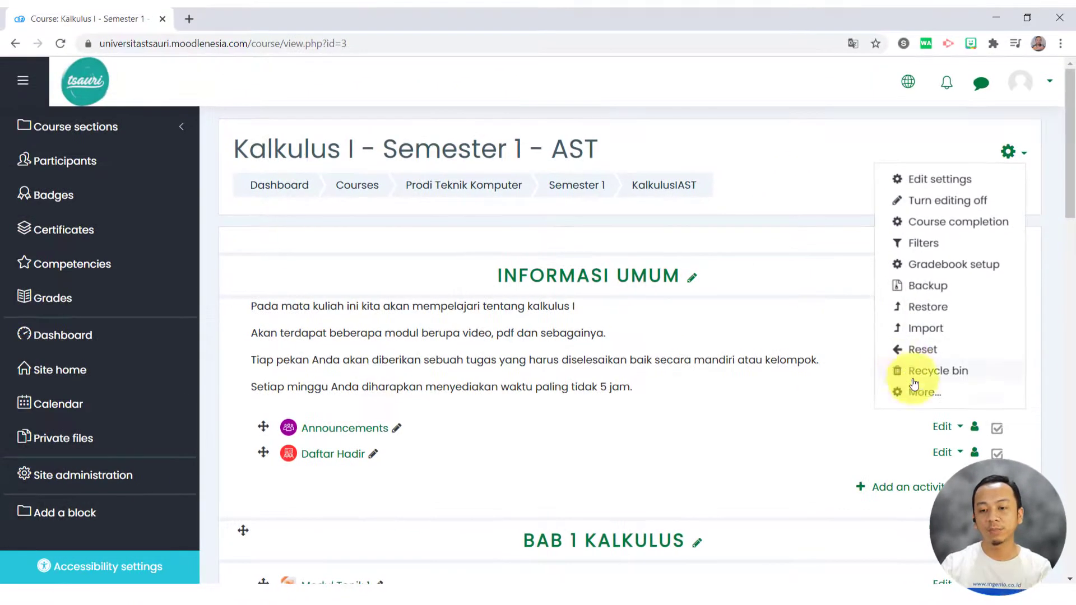
pyautogui.click(917, 392)
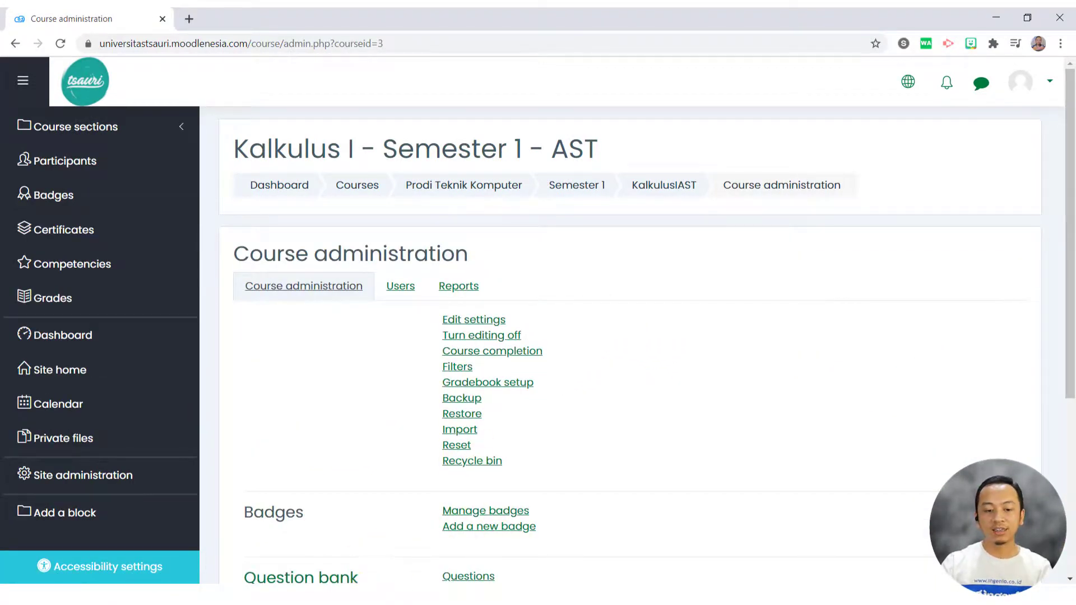
# Switch to the incognito browser window with the student's session and open the student's dashboard
pyautogui.moveTo(341, 581)
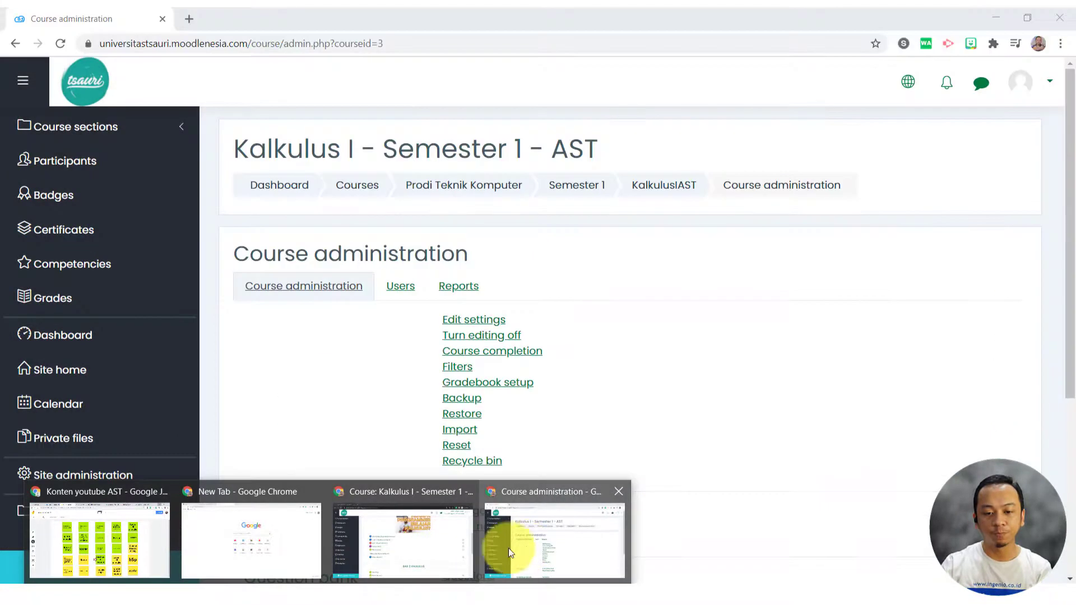
pyautogui.click(432, 547)
pyautogui.click(84, 339)
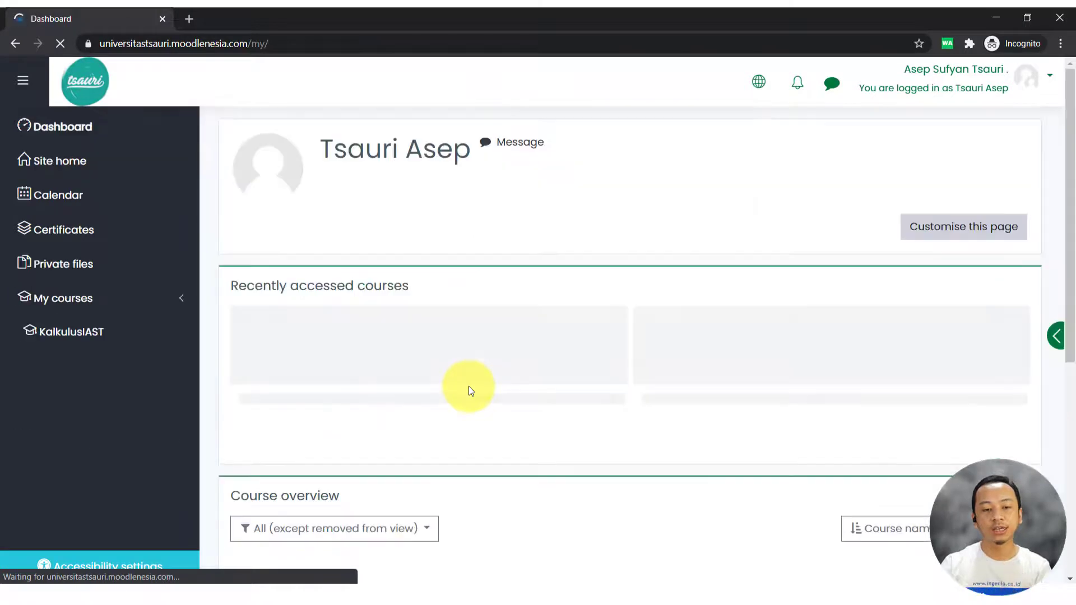
pyautogui.scroll(-1, 449, 398)
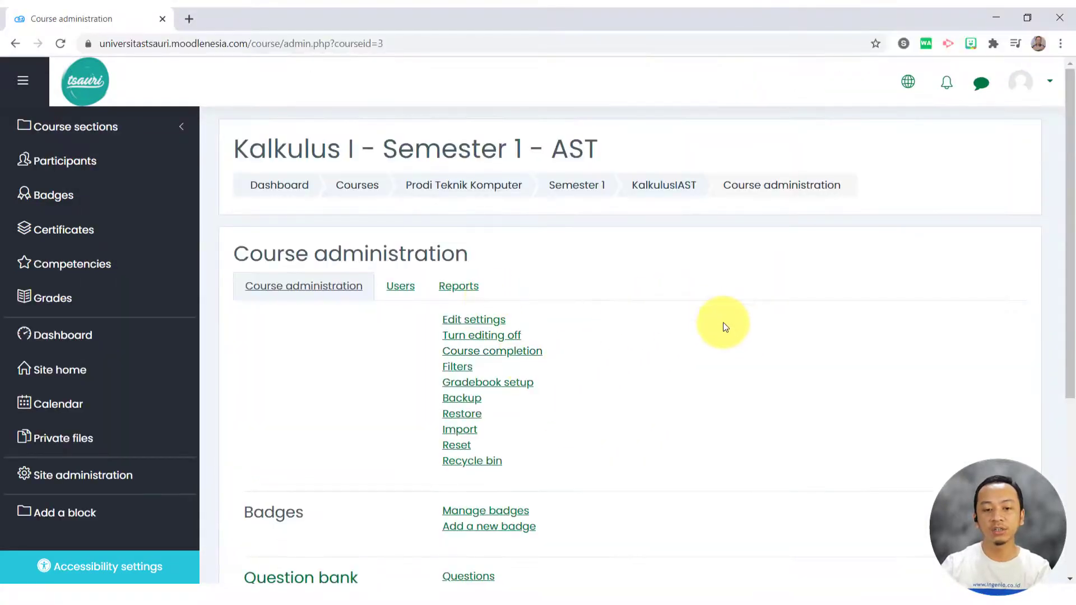
# Open the course completion report of Kalkulus I and examine each participant's completion of the criteria activities and the course
pyautogui.click(458, 287)
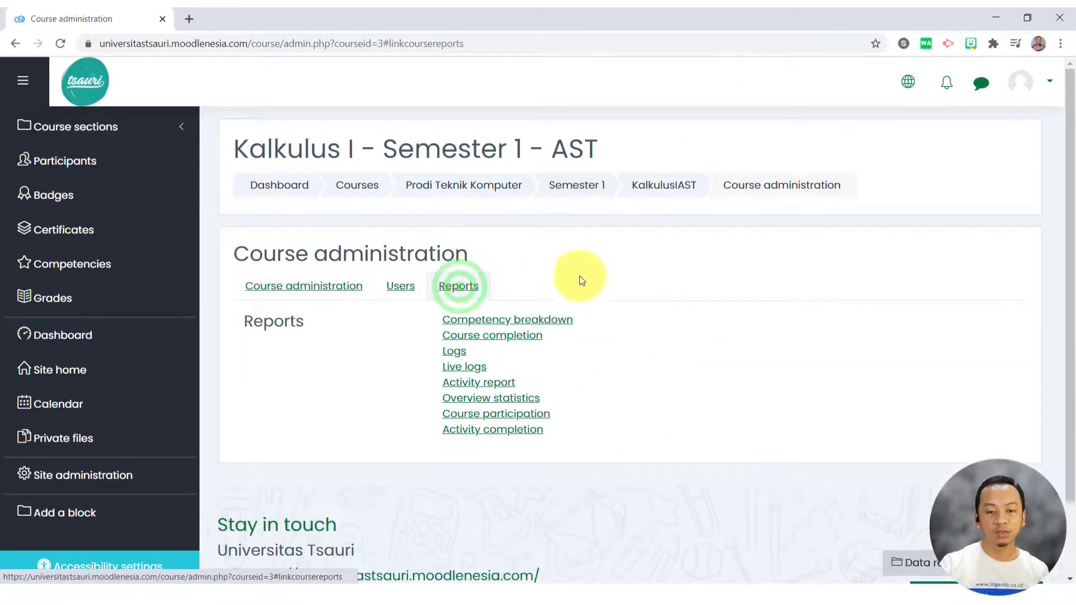
pyautogui.click(506, 334)
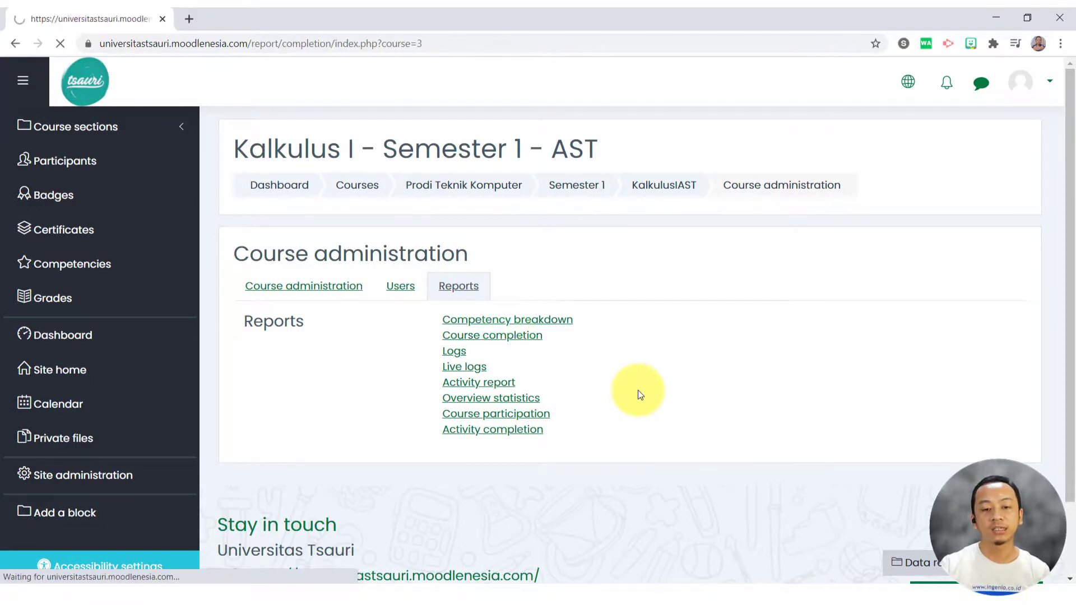
pyautogui.scroll(-5, 647, 376)
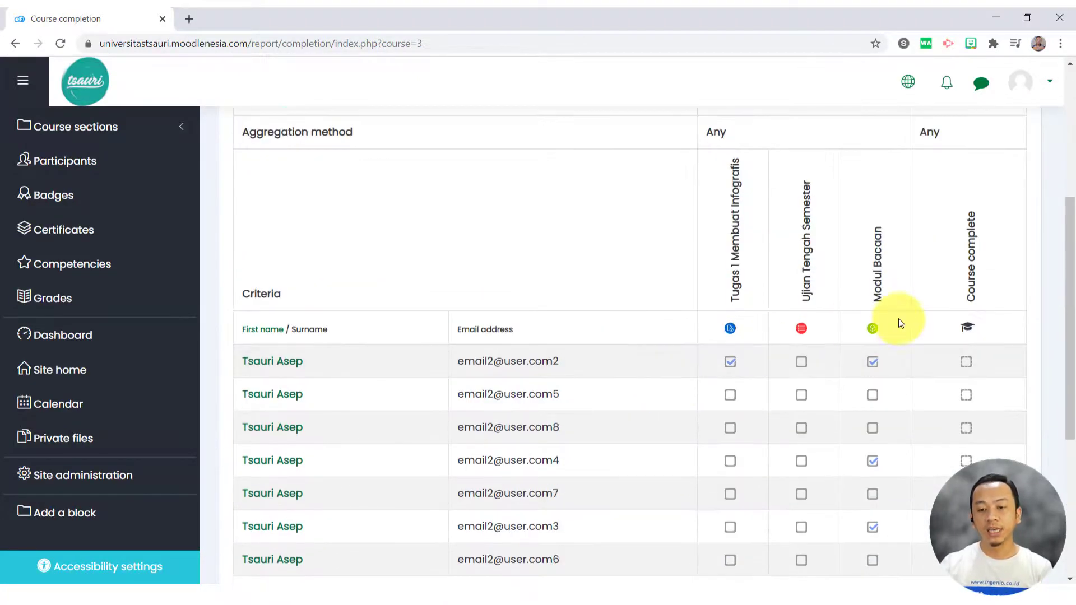
pyautogui.scroll(-4, 783, 350)
pyautogui.scroll(5, 908, 308)
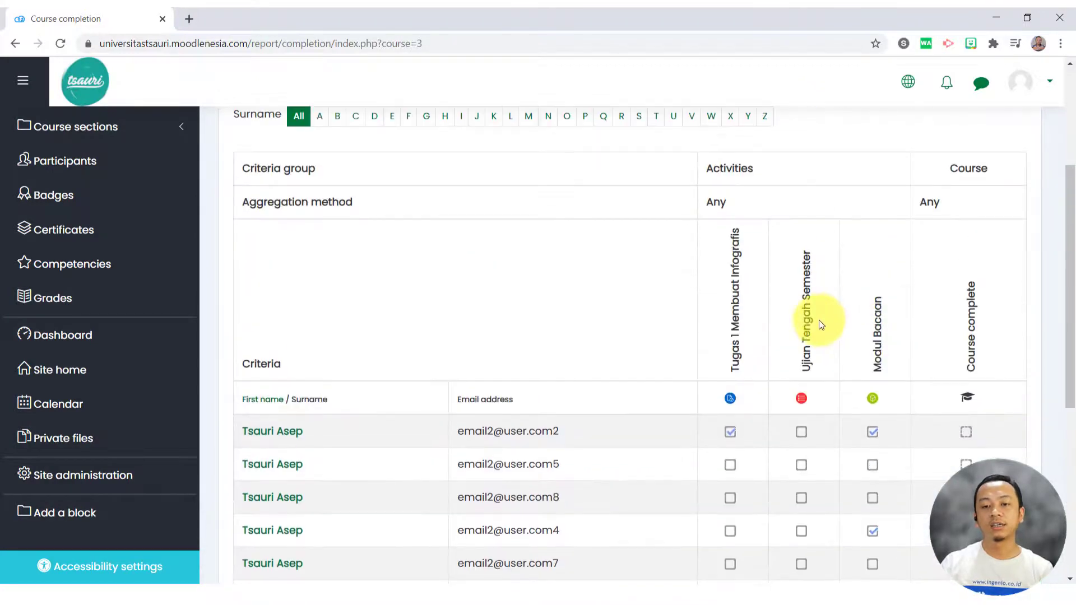
pyautogui.scroll(-2, 817, 325)
pyautogui.scroll(-3, 777, 361)
pyautogui.scroll(3, 765, 329)
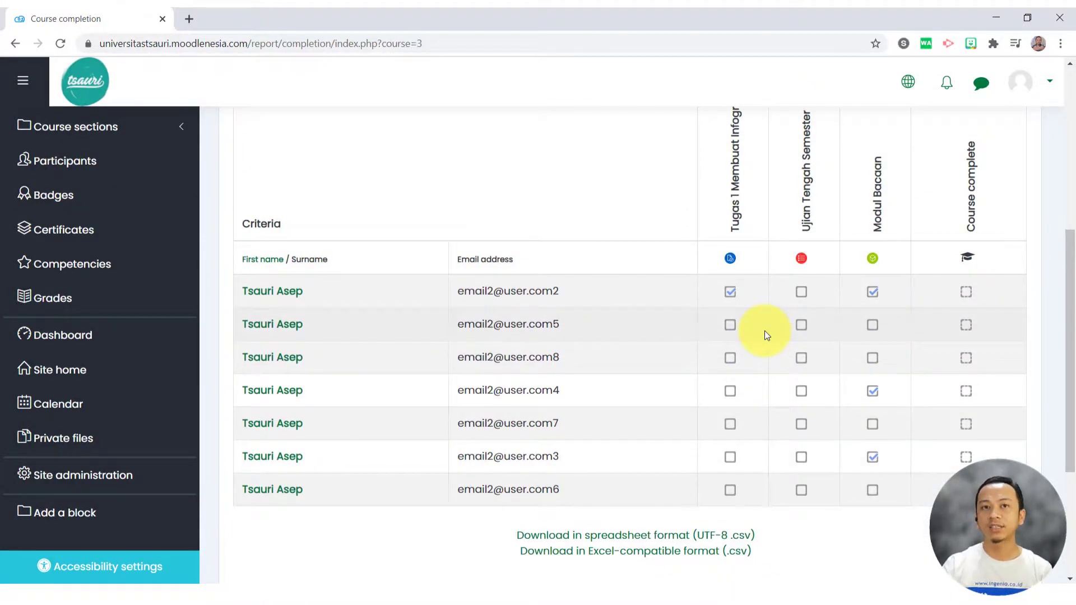
pyautogui.scroll(5, 799, 402)
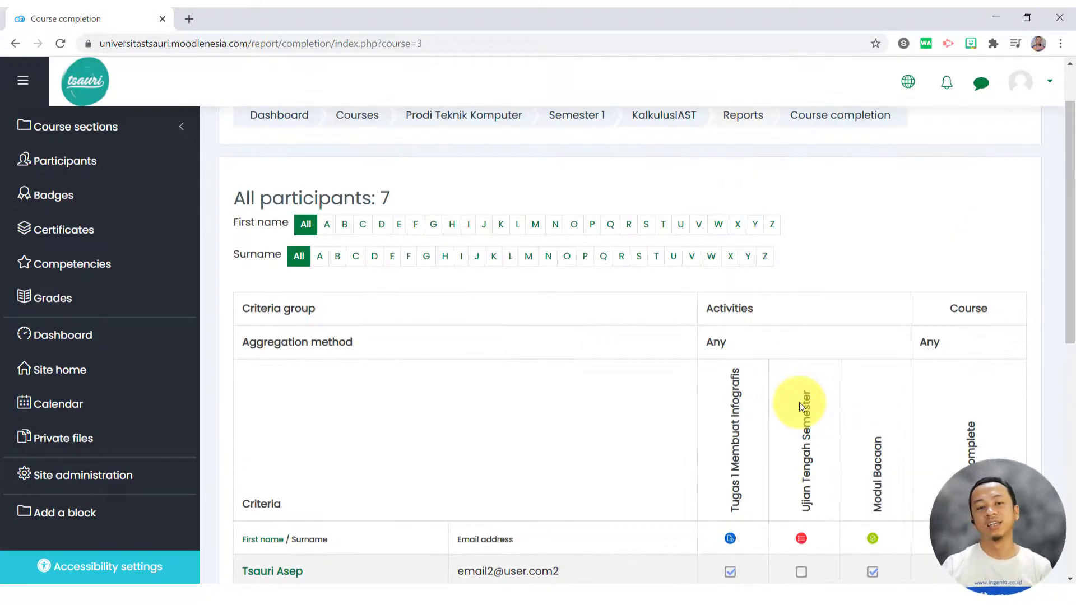